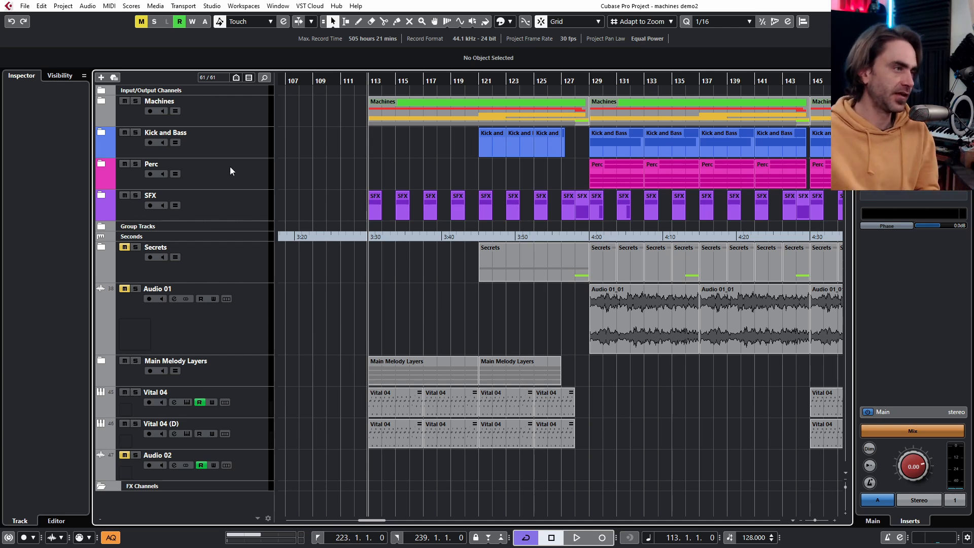
Step: Expand the Main Melody Layers folder and solo it, with its four Vital 03 tracks selected
click(102, 361)
scroll(373, 396, down, 3)
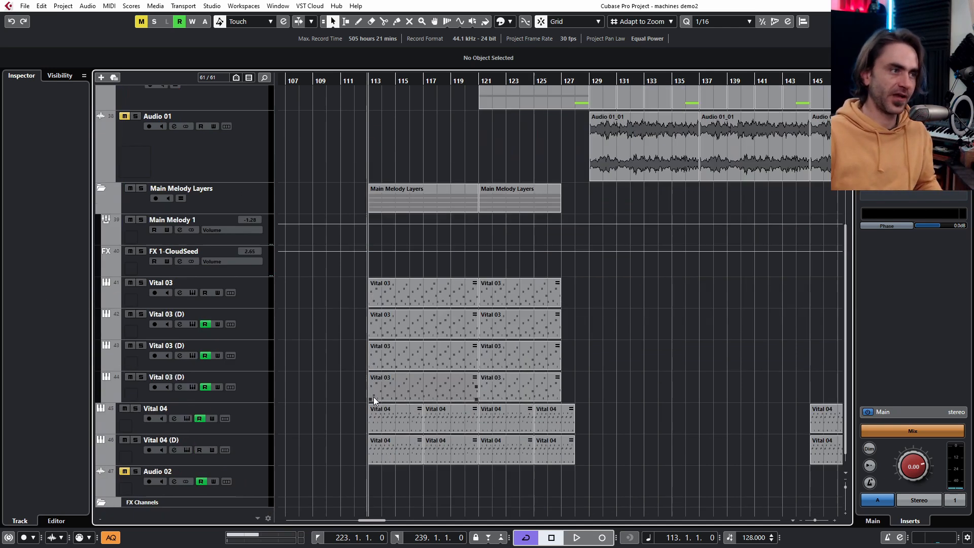
click(268, 304)
shift+click(260, 386)
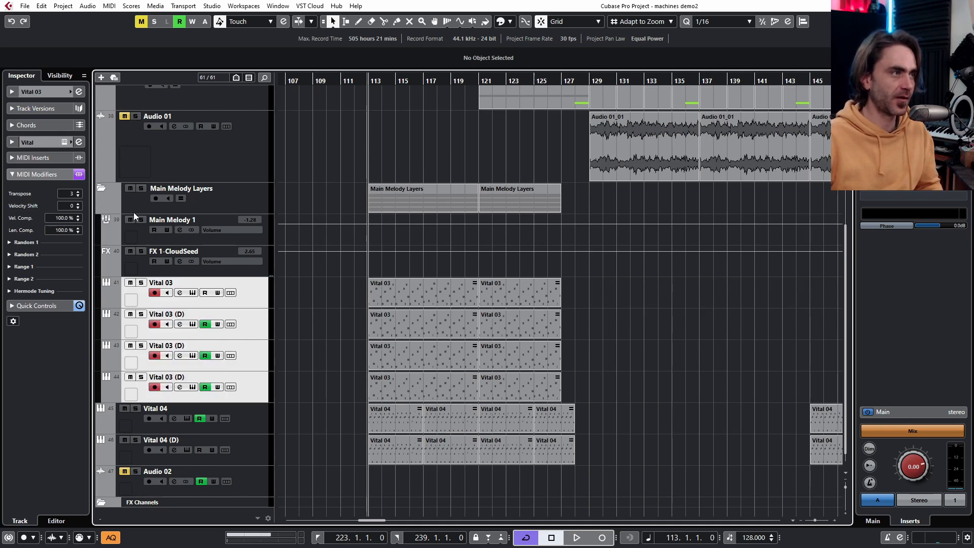
click(141, 188)
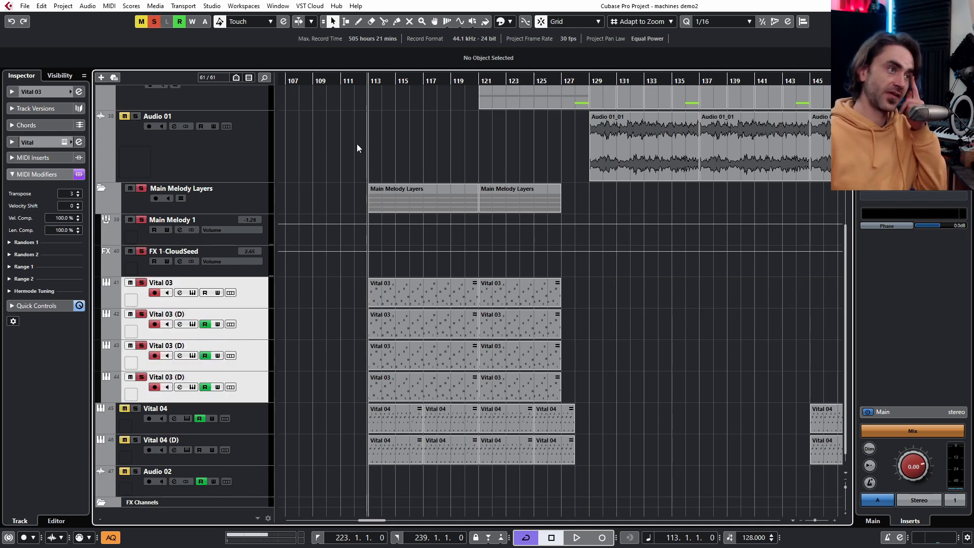
Step: Open the first Vital 03 track's Vital instrument, look through its preset browser, and close the instrument
scroll(349, 179, up, 3)
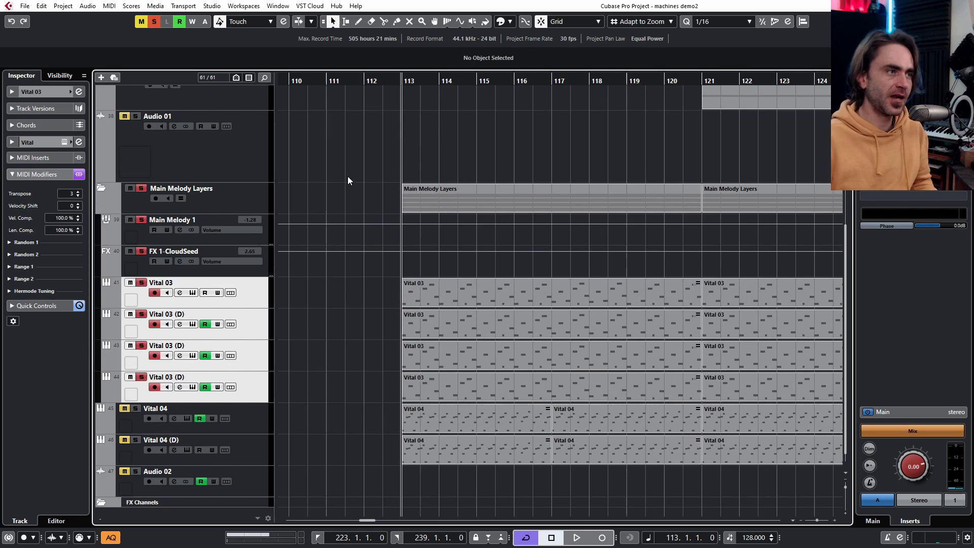
click(510, 302)
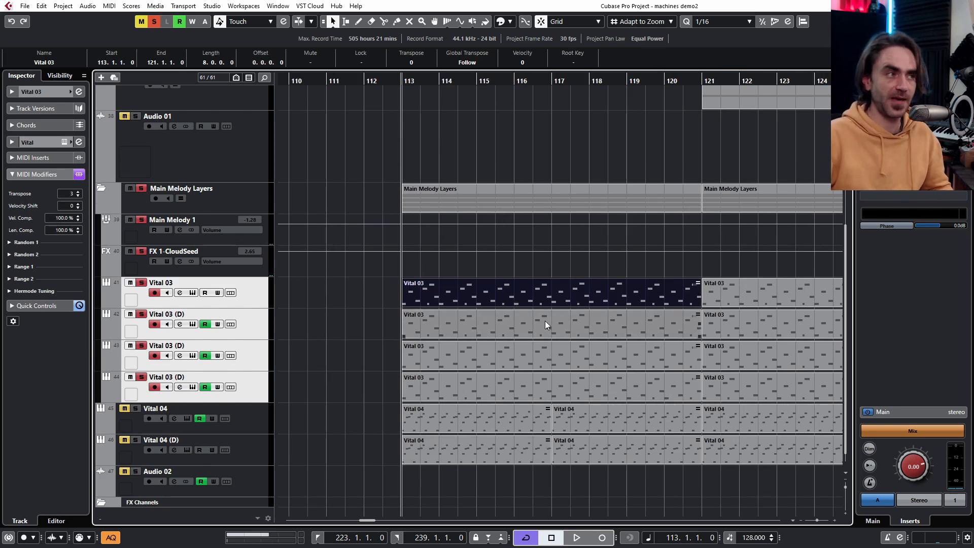
click(260, 295)
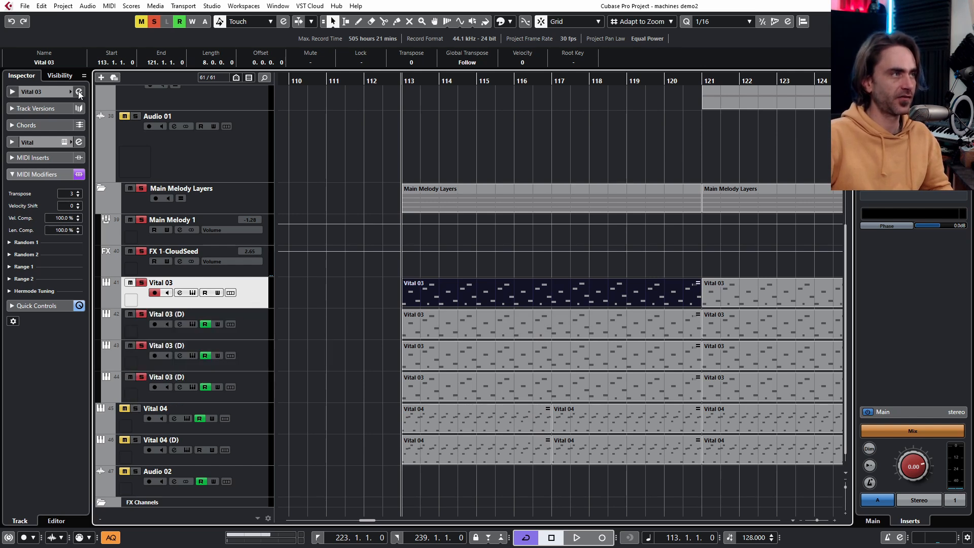
click(79, 92)
click(83, 93)
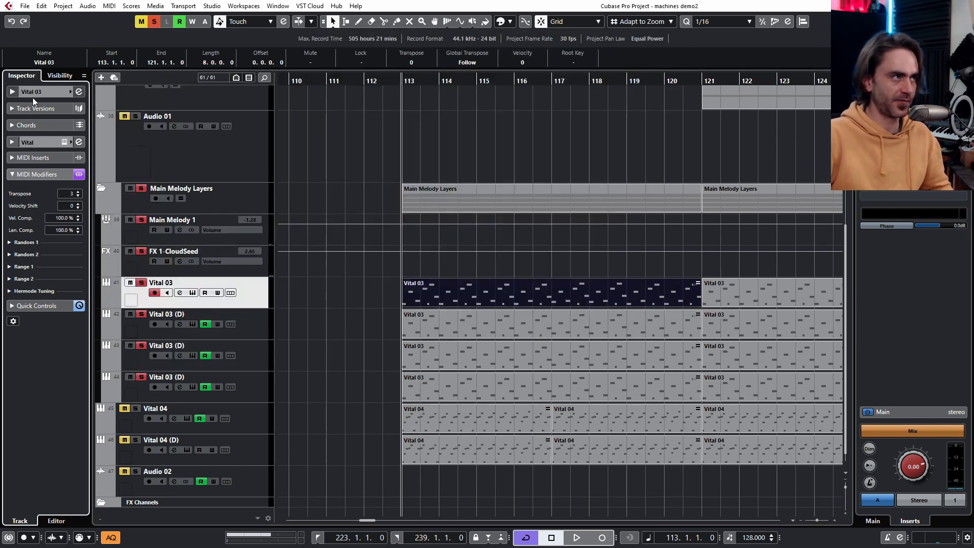
click(32, 94)
click(79, 198)
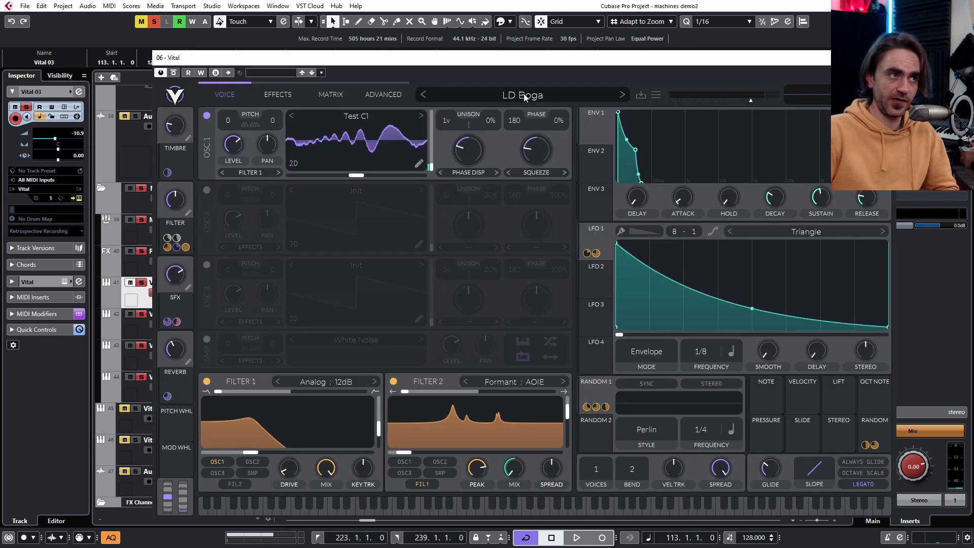
click(526, 97)
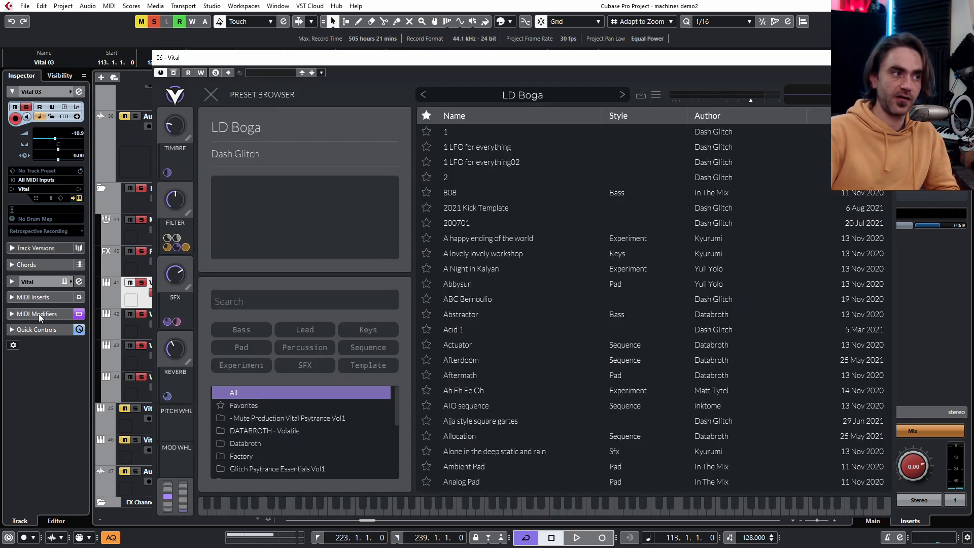
scroll(310, 446, down, 5)
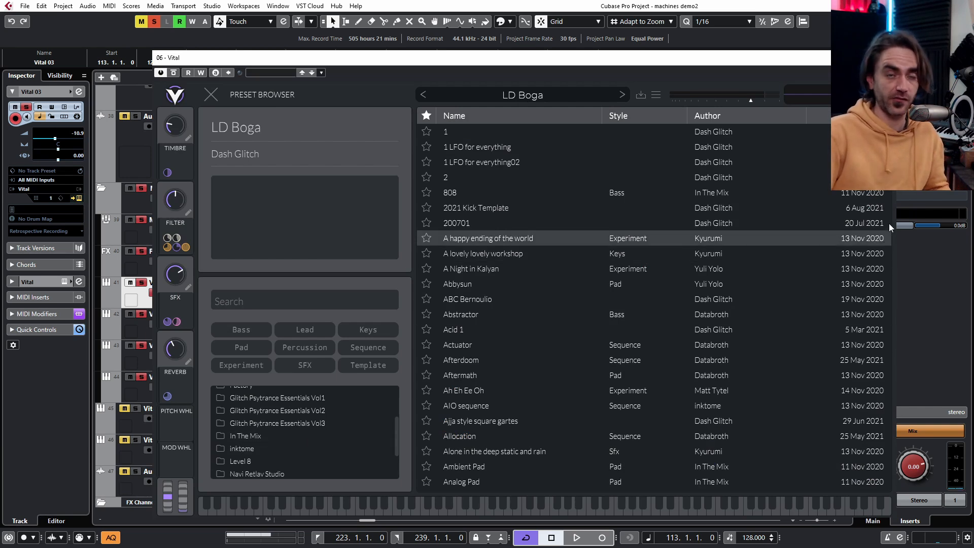
click(885, 57)
Step: View the Vital instrument of the second melody layer and go through the third and fourth Vital 03 (D) tracks
click(254, 315)
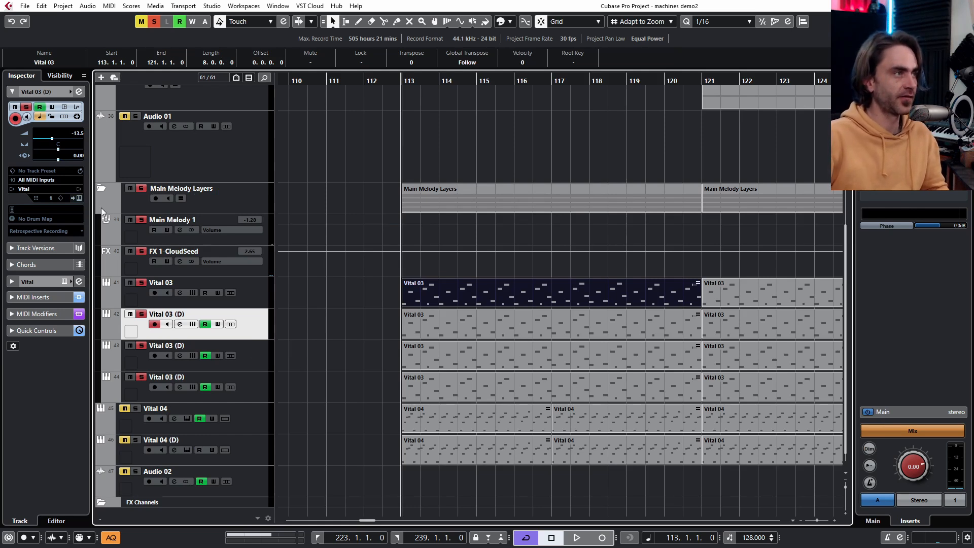
click(192, 323)
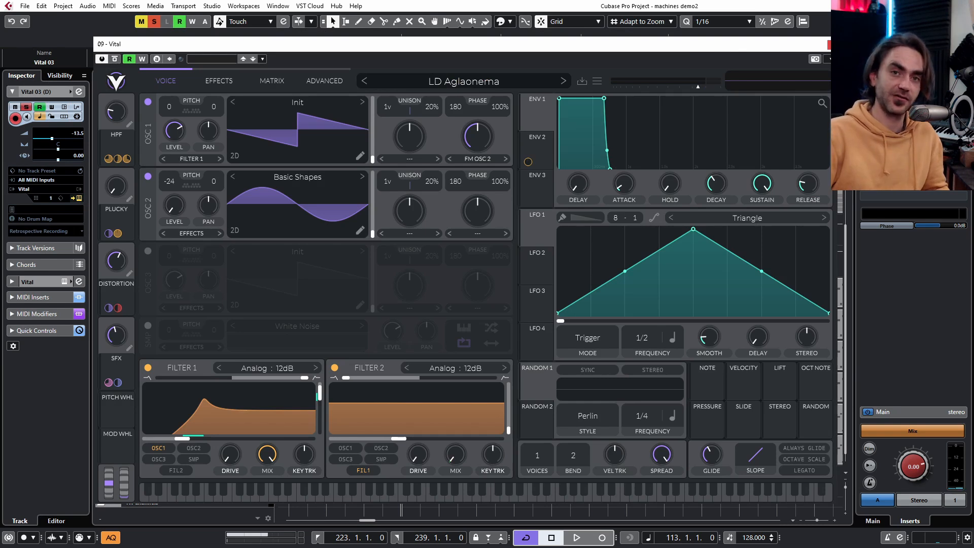
click(838, 45)
click(256, 347)
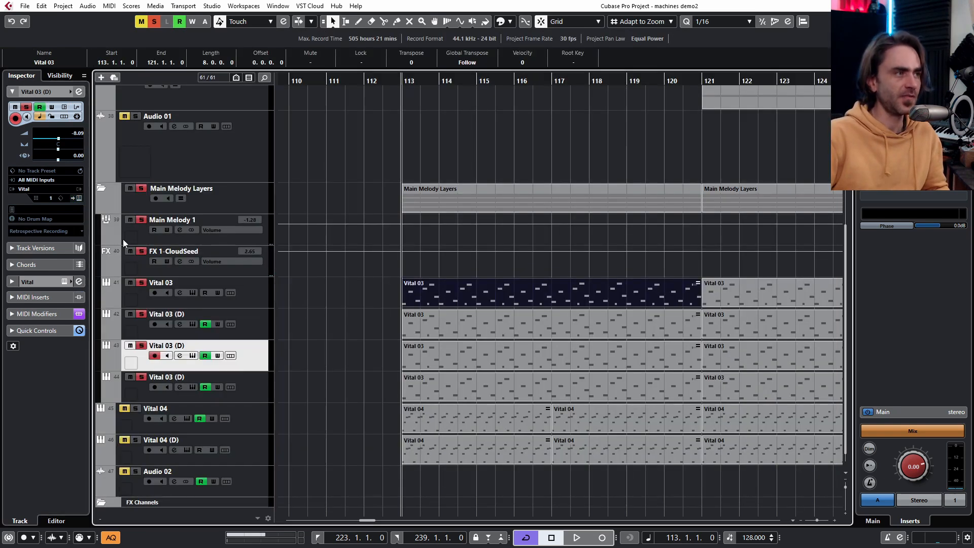
click(257, 378)
Step: Play back the soloed Main Melody Layers folder from bar 113 with all four layers sounding
click(245, 191)
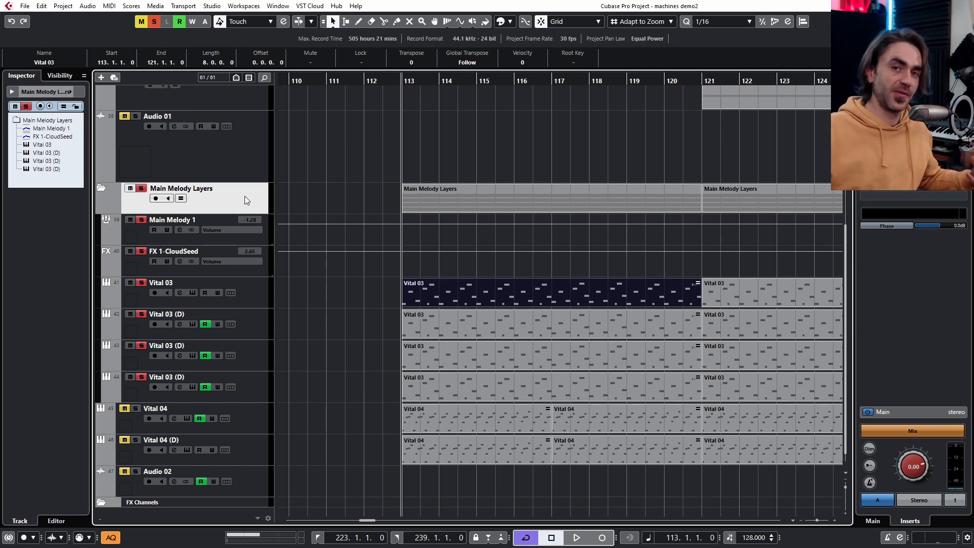
click(552, 144)
key(space)
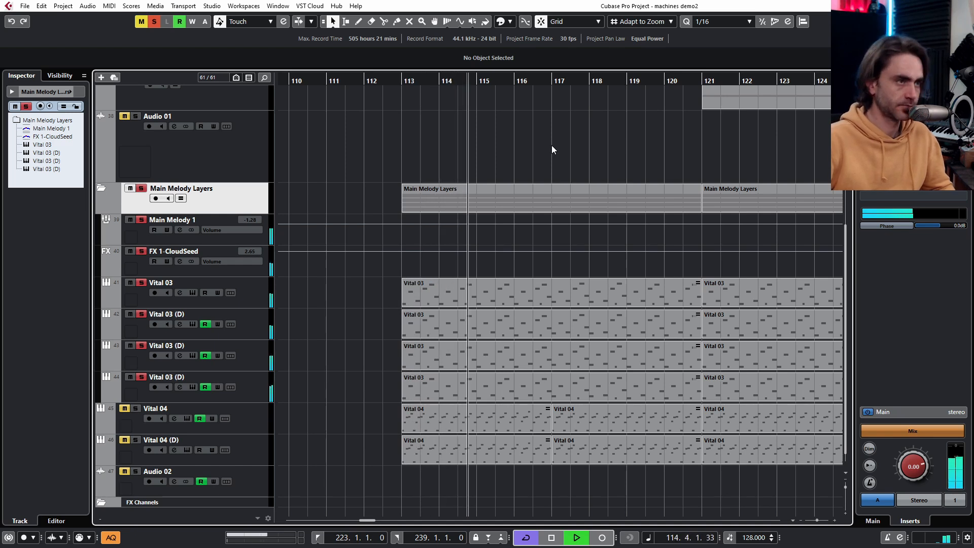
scroll(549, 133, up, 2)
scroll(549, 133, right, 3)
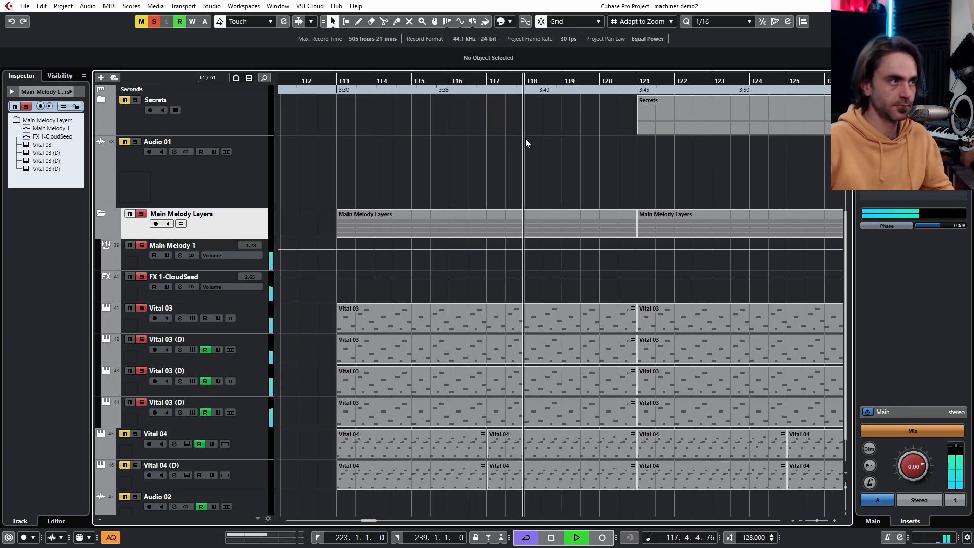
scroll(548, 142, down, 4)
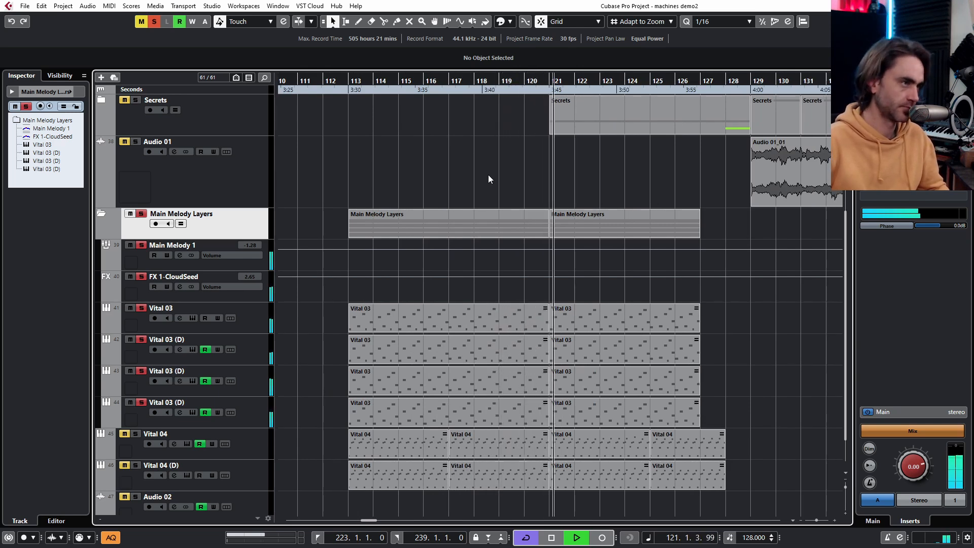
scroll(533, 164, down, 1)
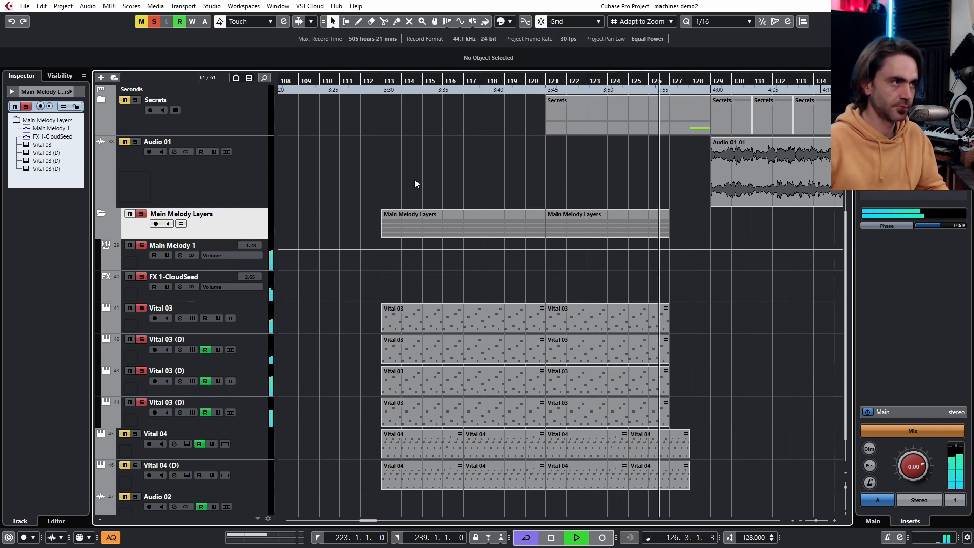
key(space)
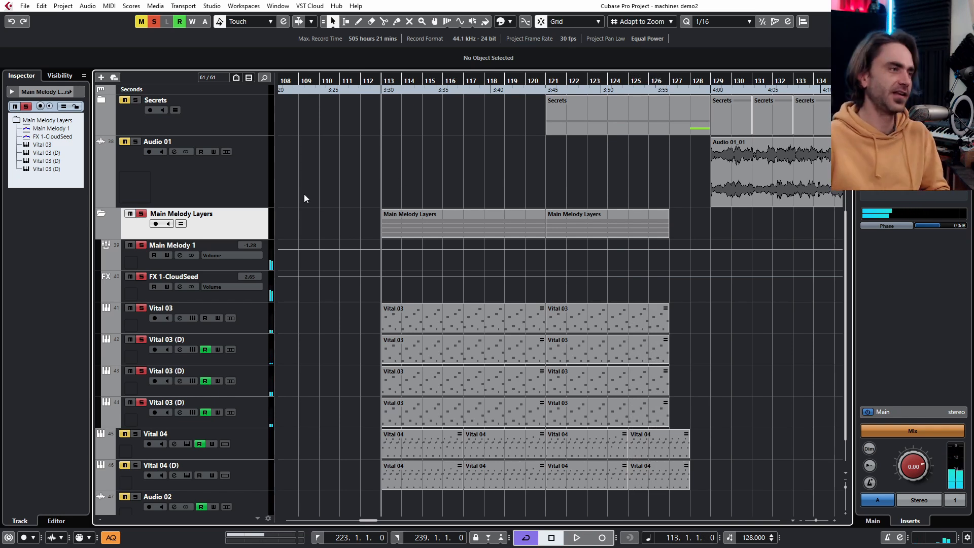
Step: Review the channel EQ settings of the four Vital 03 layers and play them together
click(257, 317)
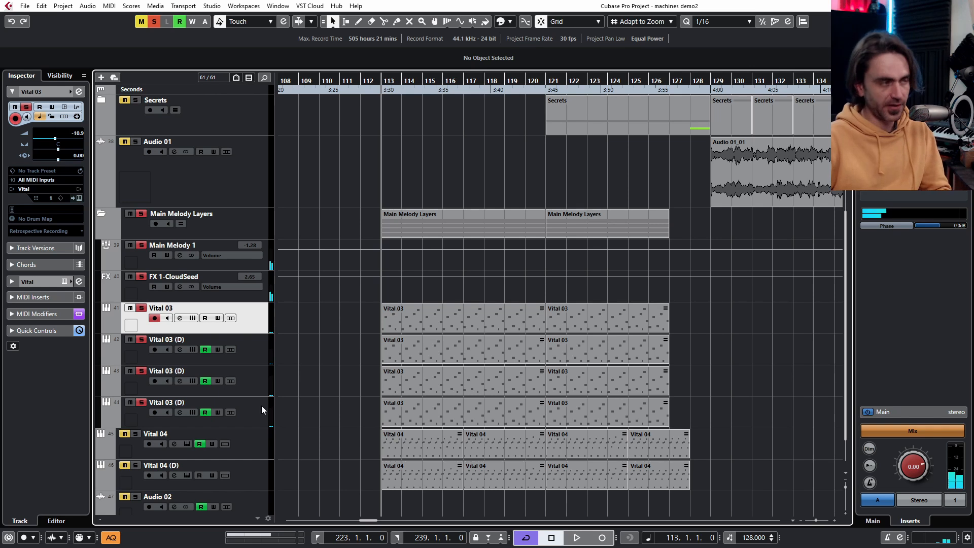
shift+click(262, 409)
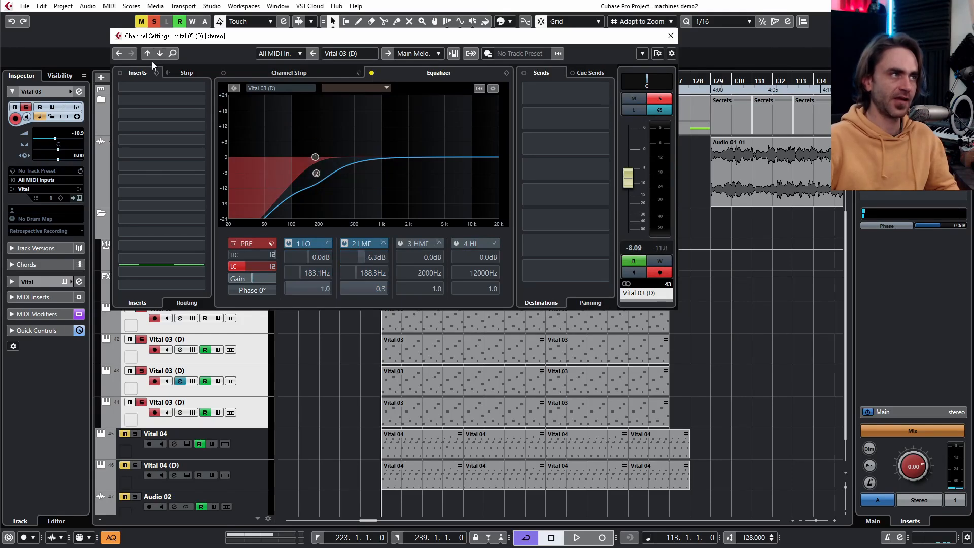
click(159, 53)
click(372, 73)
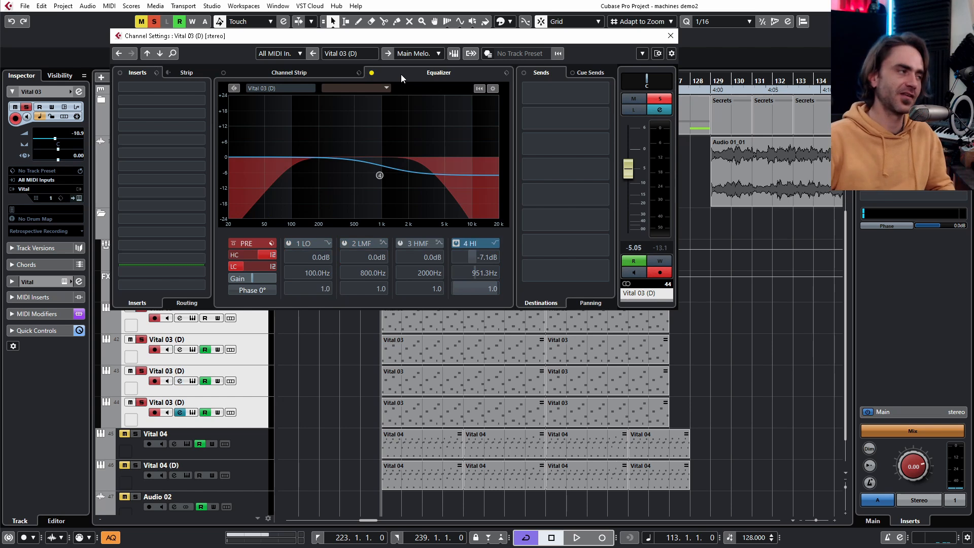
key(space)
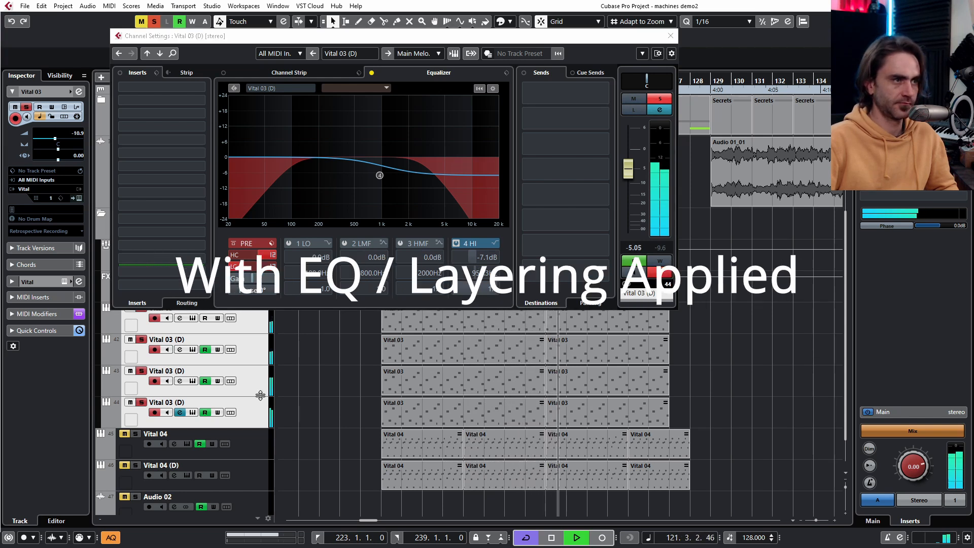
key(space)
Step: Unsolo the first three Vital 03 layers and play the fourth layer on its own
click(142, 371)
click(142, 339)
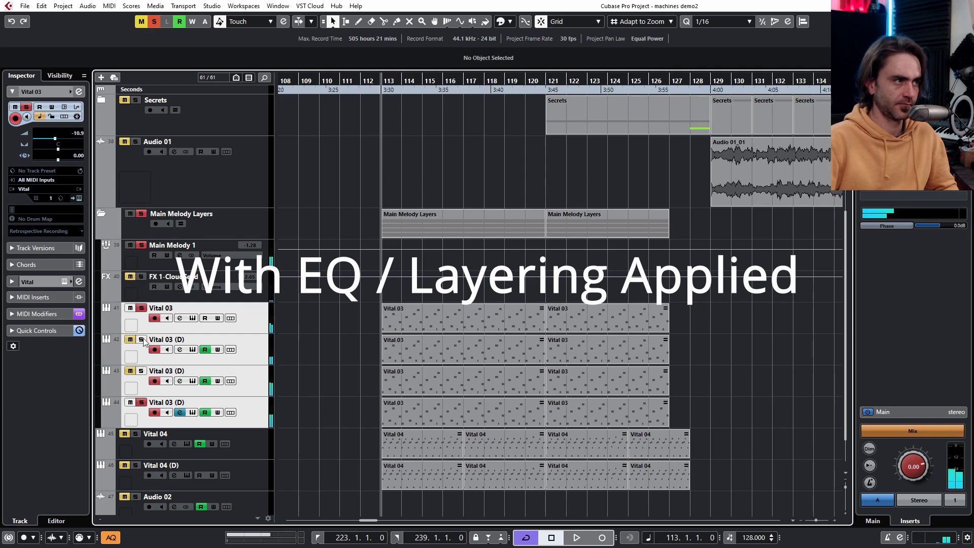
click(142, 308)
key(space)
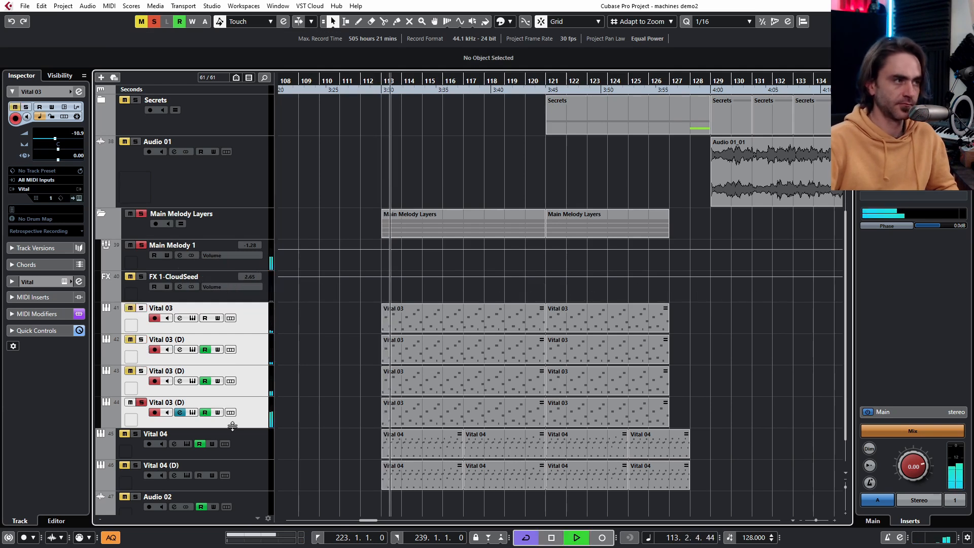
key(space)
Step: Swap the solo from the fourth Vital 03 layer to the third, audition it alone, and unsolo it
click(142, 403)
click(142, 371)
key(space)
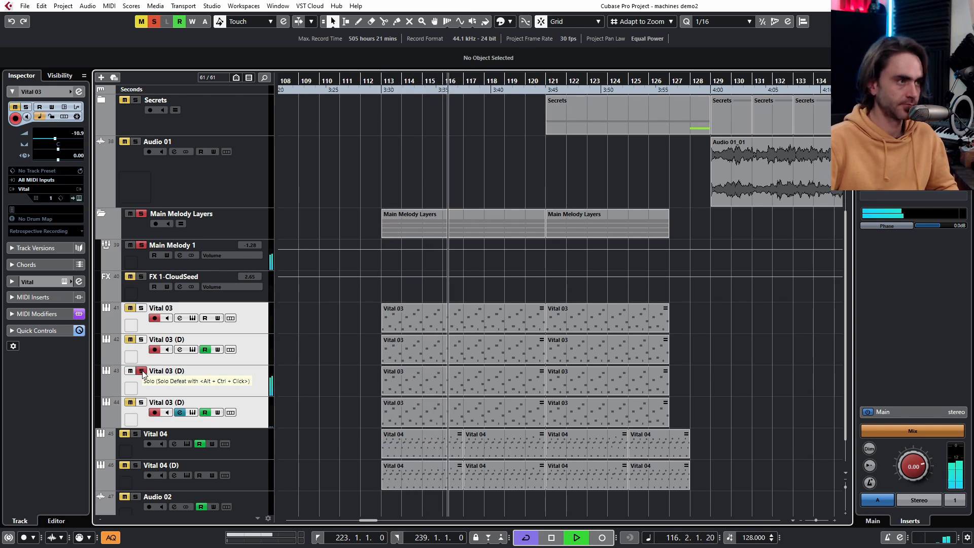
click(142, 373)
key(space)
Step: Solo the second Vital 03 layer, audition it alone, and unsolo it
click(141, 339)
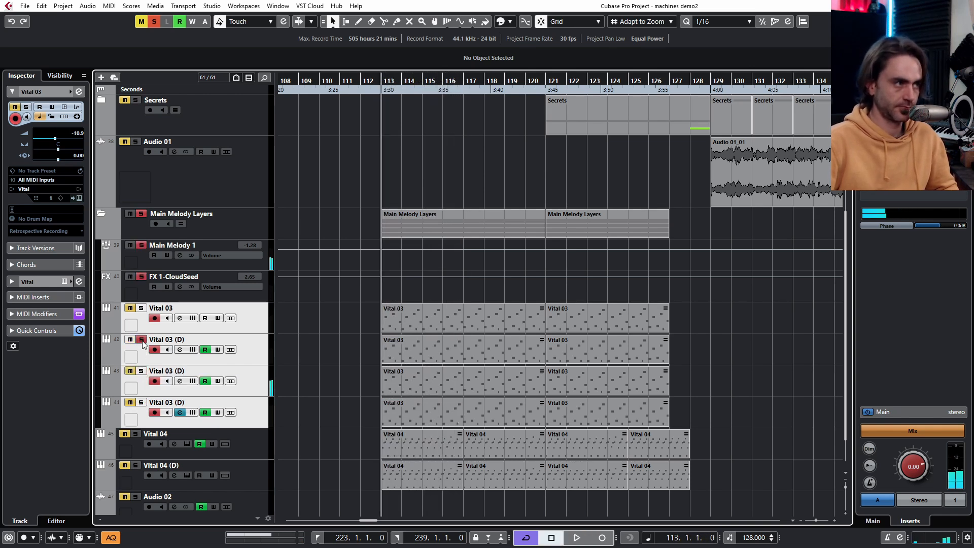
key(space)
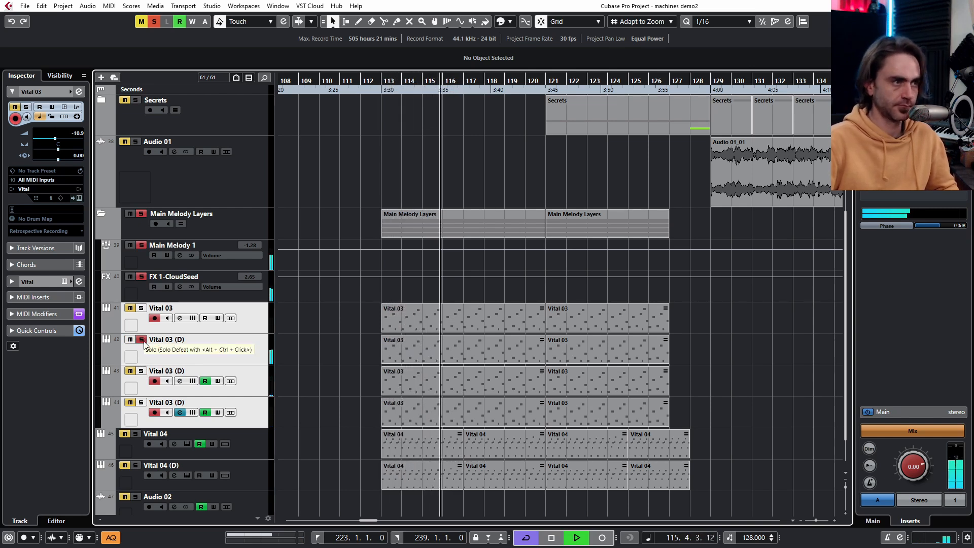
click(142, 339)
key(space)
Step: Solo the first Vital 03 layer and audition it alone
click(141, 308)
key(space)
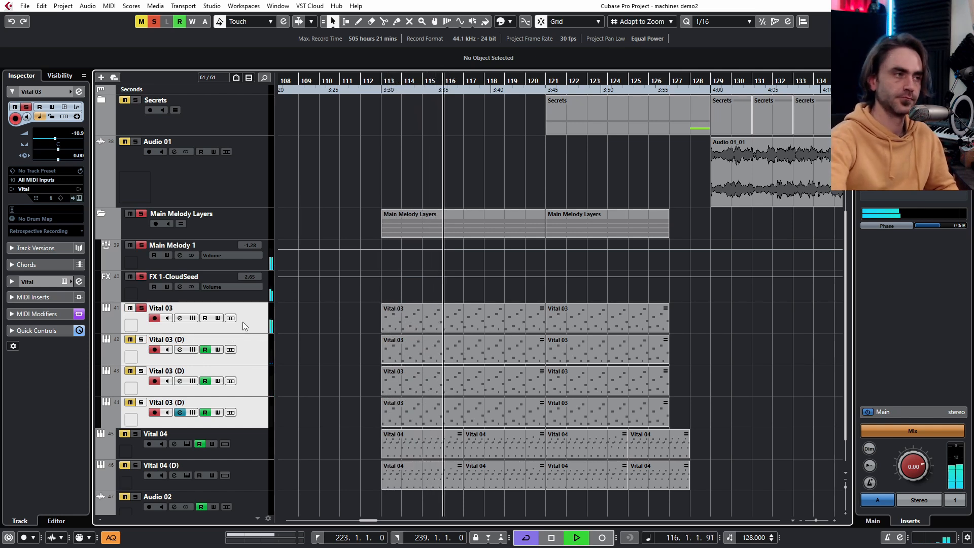
key(space)
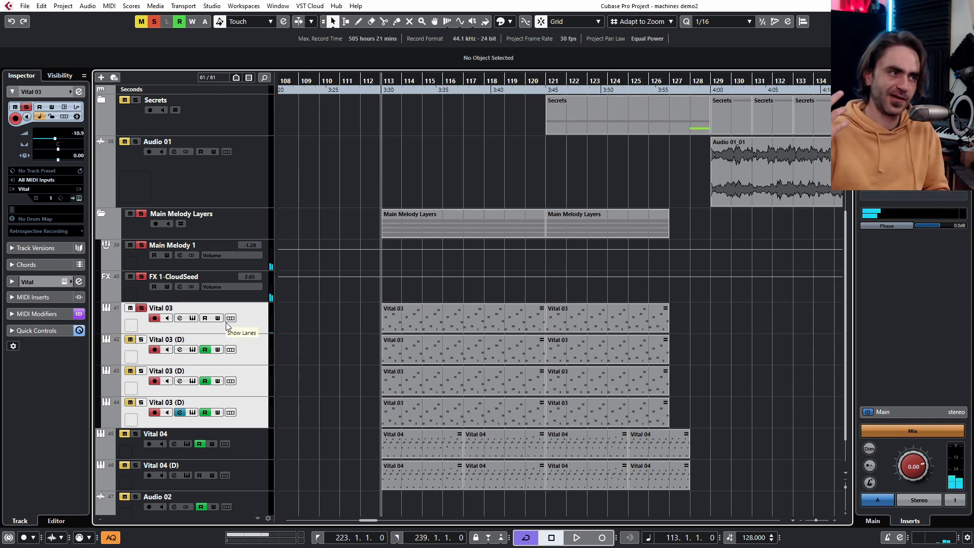
Step: Select the second Vital 03 layer, solo it in place of the first, and audition it again
click(254, 343)
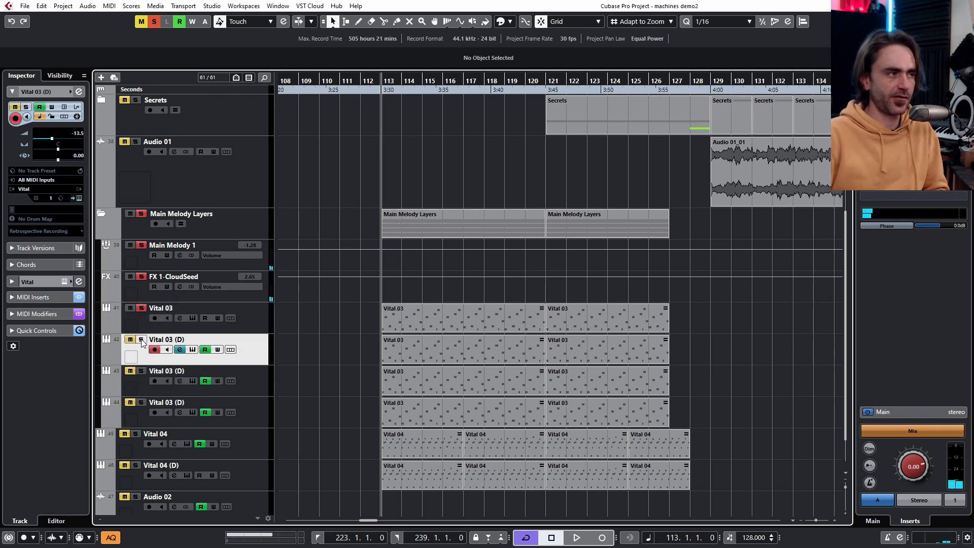
click(142, 340)
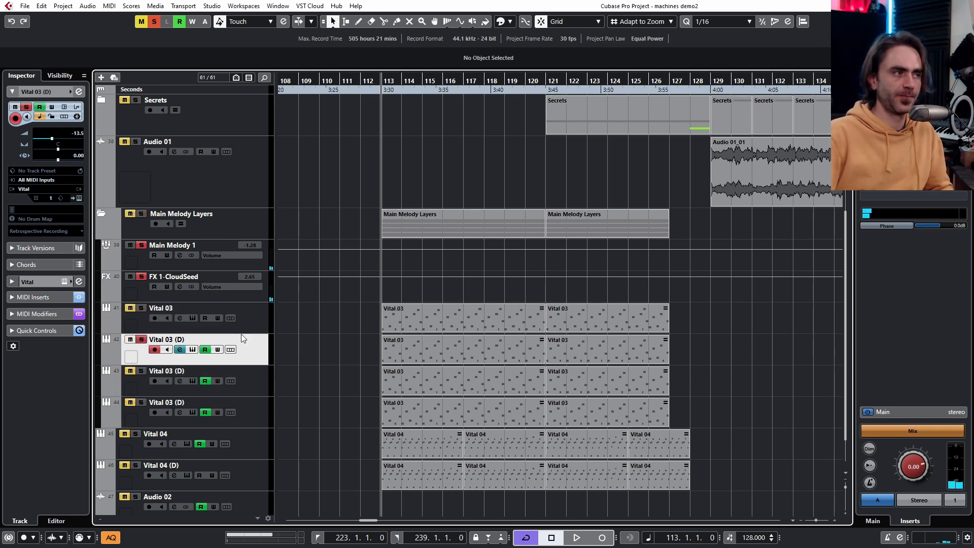
key(space)
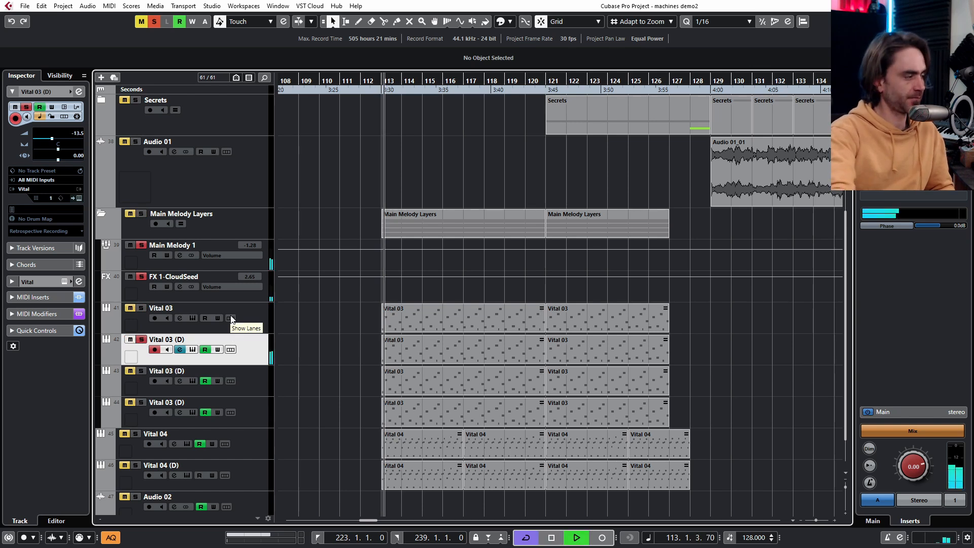
key(space)
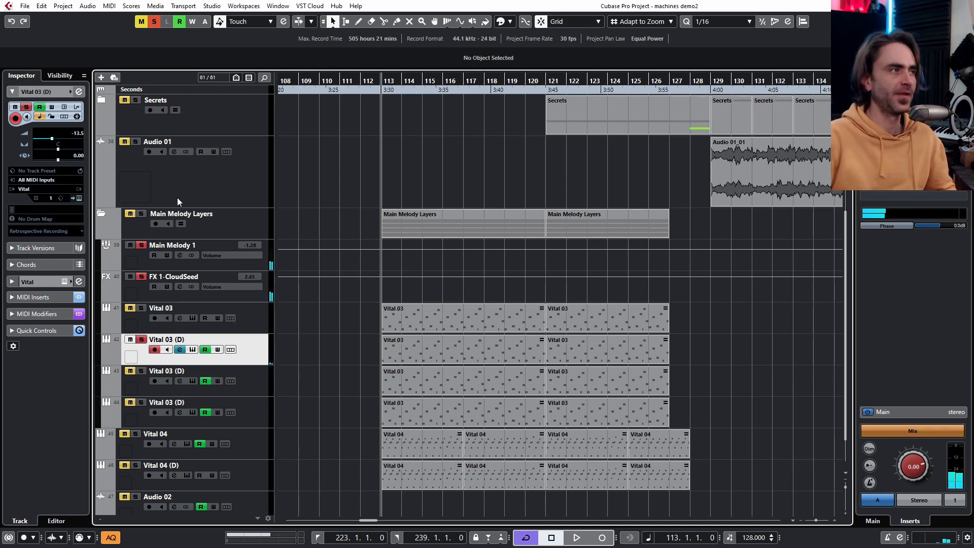
Step: Examine the high-shelf EQ of the second Vital 03 layer, and solo the first Vital 03 layer and open its channel EQ
click(79, 97)
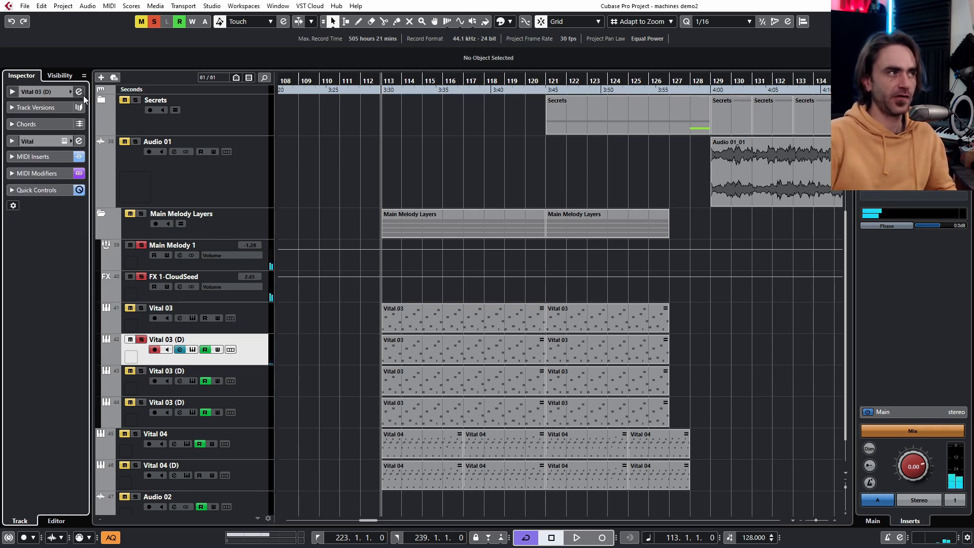
click(83, 94)
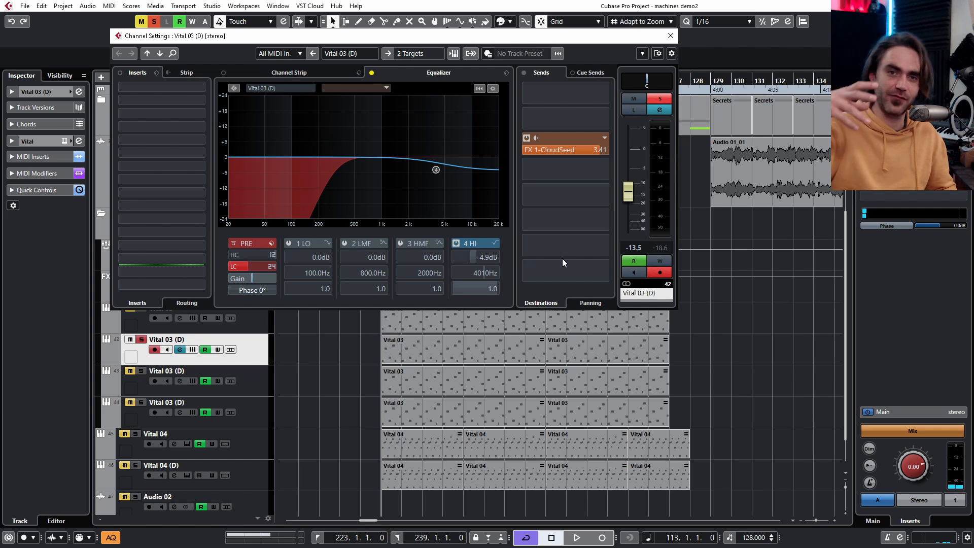
click(436, 170)
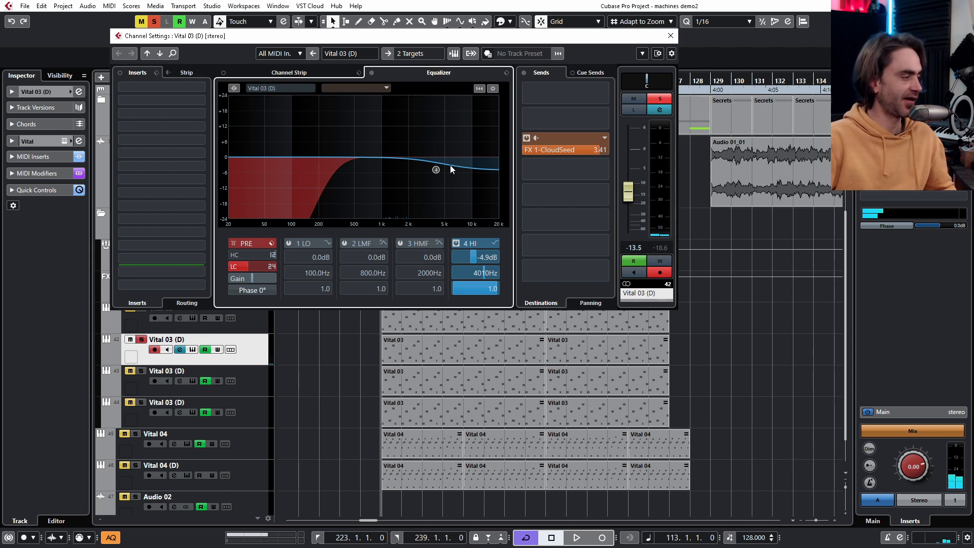
click(671, 37)
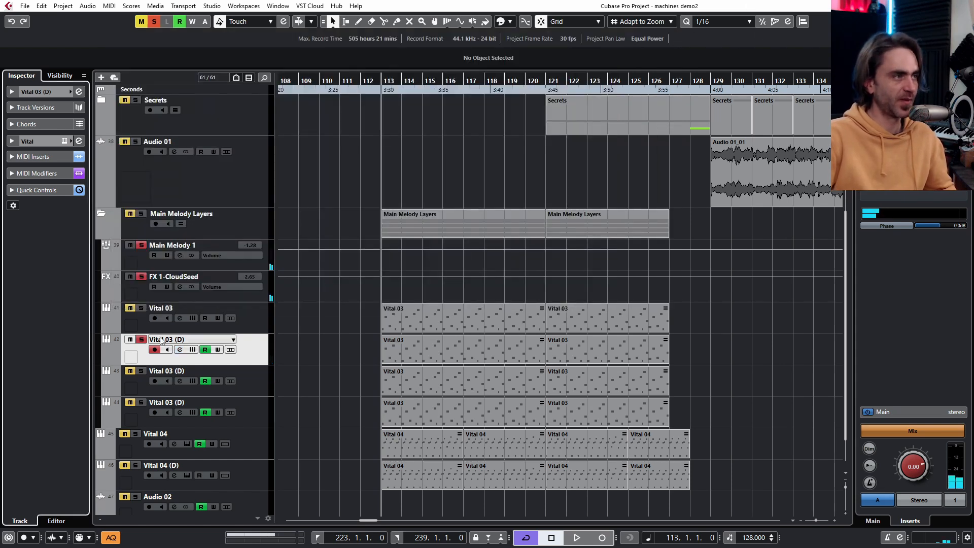
click(142, 317)
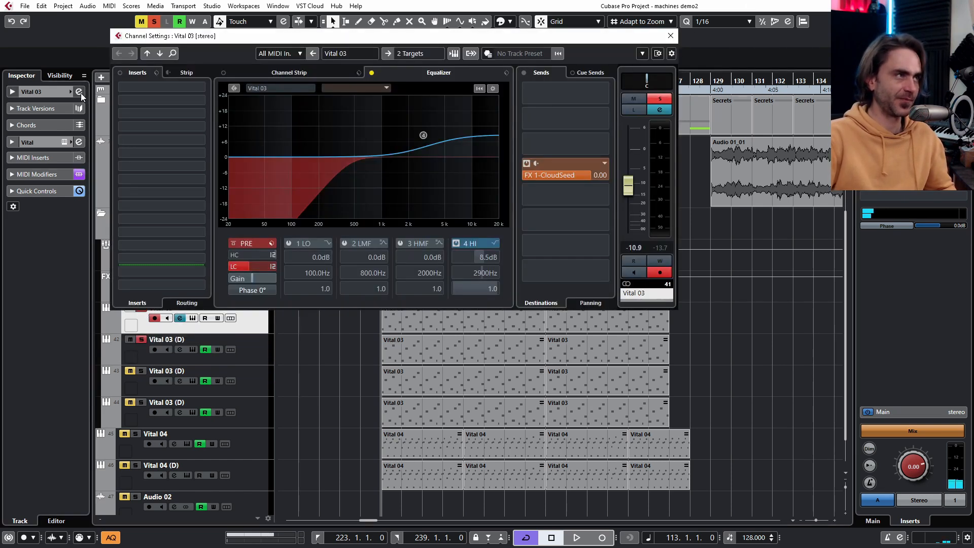
click(79, 92)
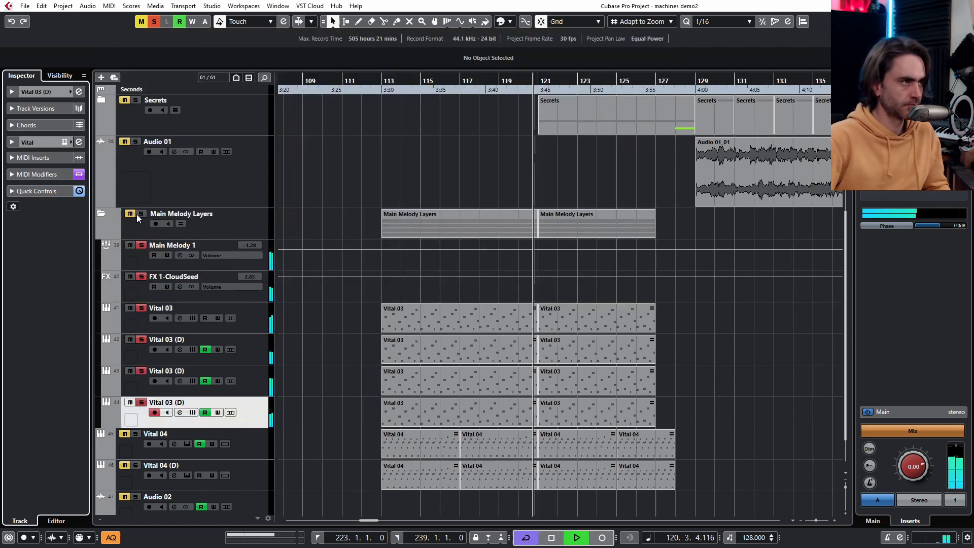
Step: Solo the whole Main Melody Layers folder to audition it, and clear all solos to hear it in the full arrangement
click(137, 213)
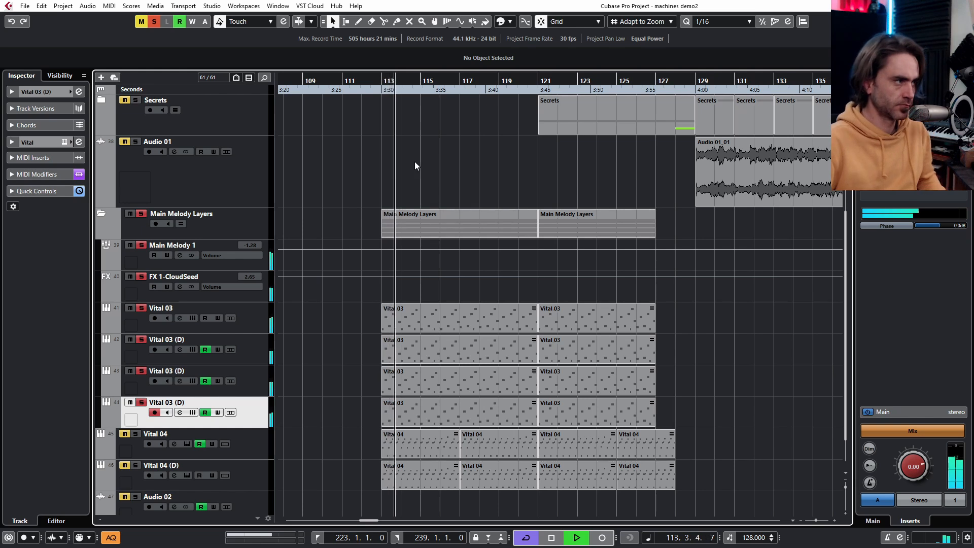
key(g)
key(g)
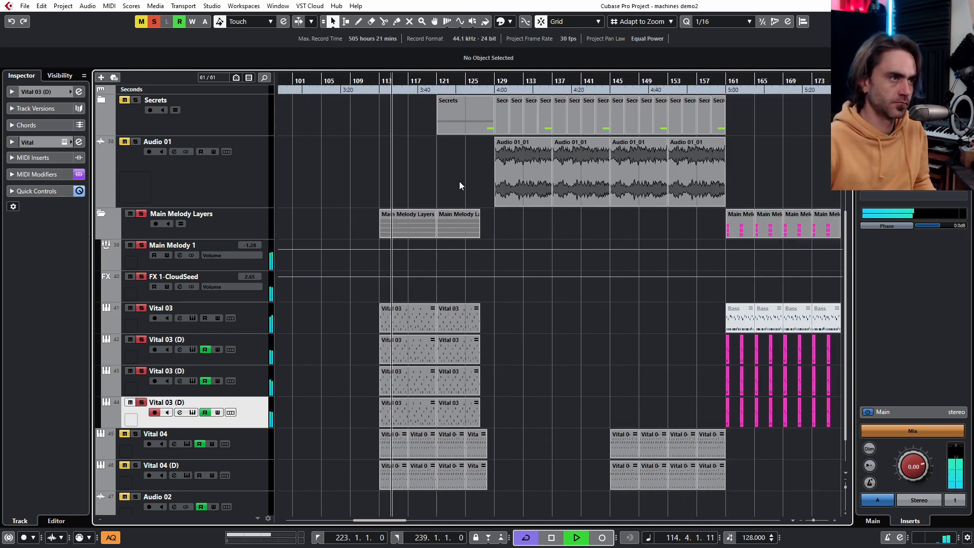
scroll(459, 181, up, 5)
click(154, 21)
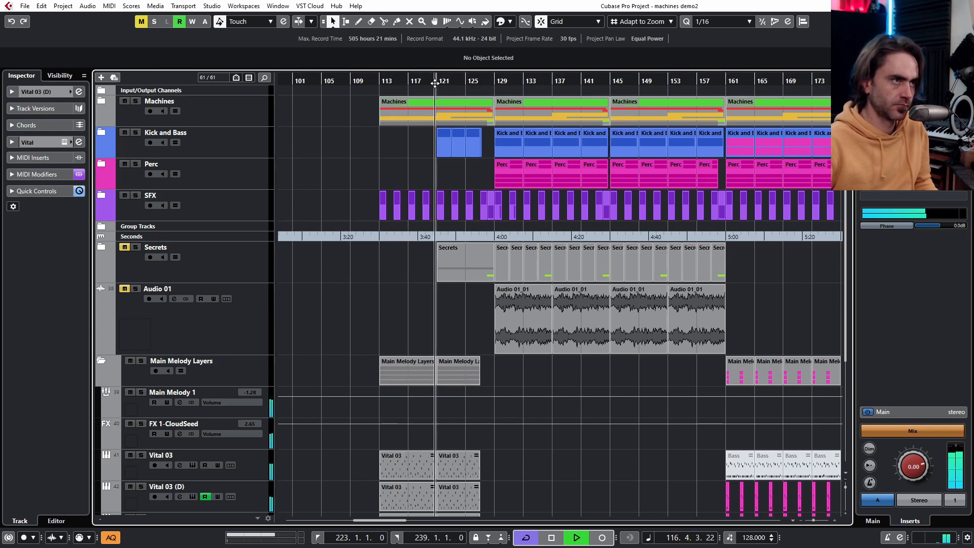
Step: Mute the Vital 04 and Vital 04 (D) tracks during playback
scroll(387, 294, down, 4)
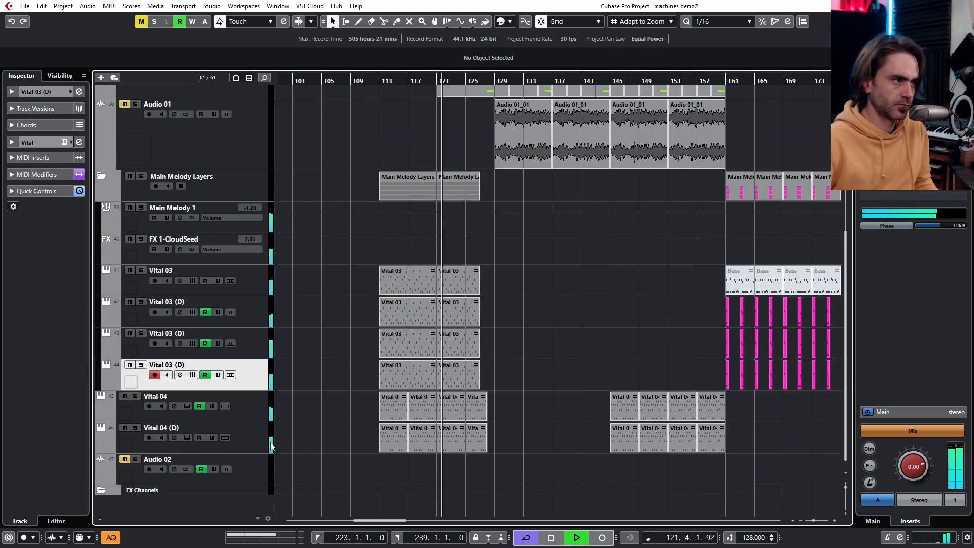
click(124, 397)
click(125, 427)
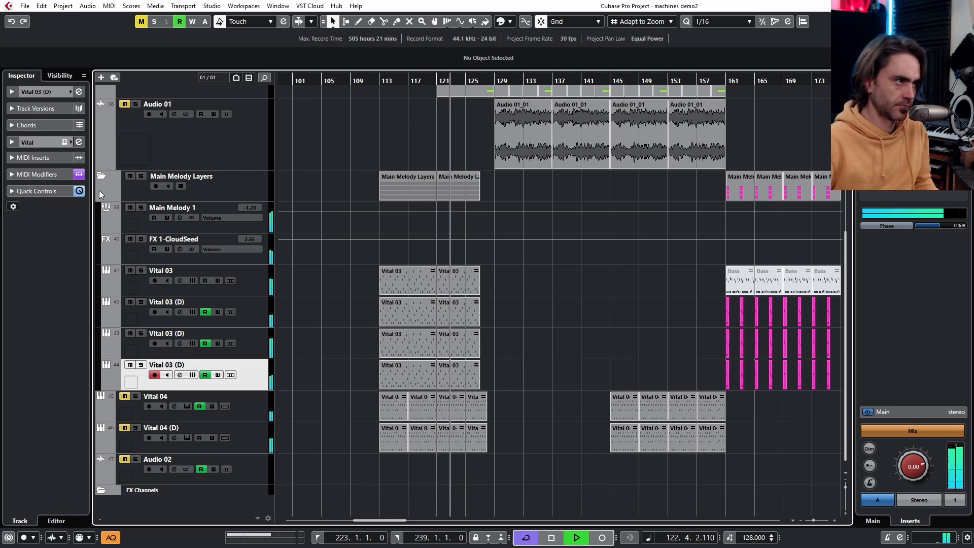
Step: Collapse the Main Melody Layers folder, copy its part from bar 113 to bar 129, and repeat the copy up to bar 145
click(100, 178)
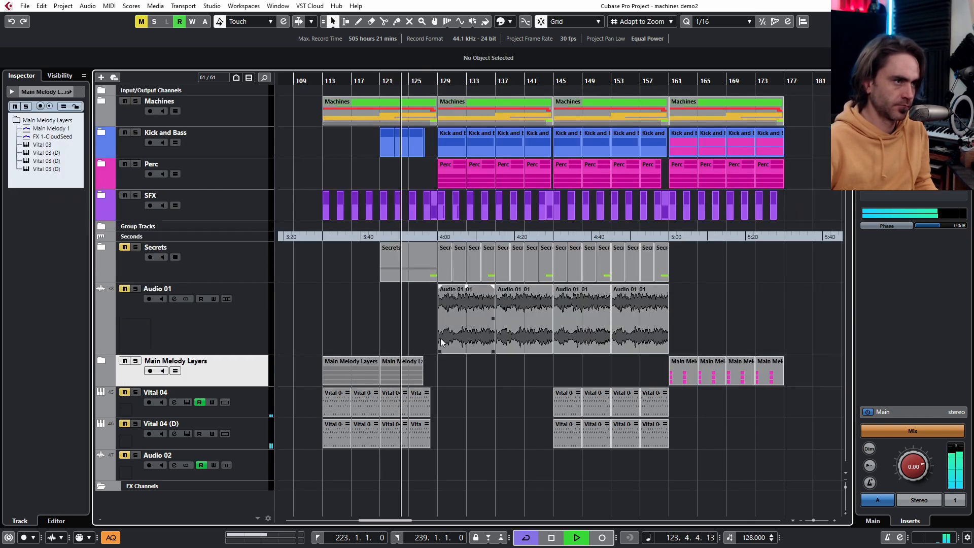
scroll(440, 338, right, 2)
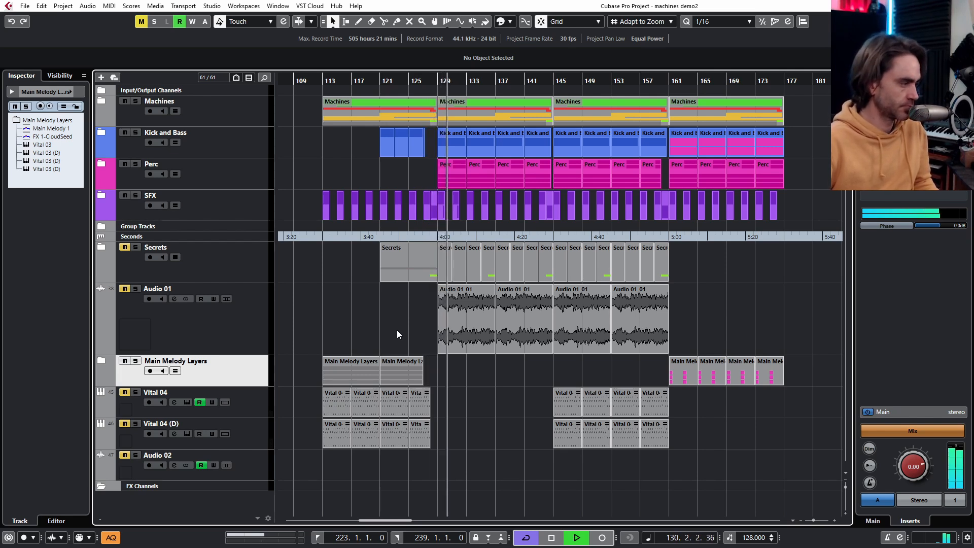
drag(340, 374, 451, 370)
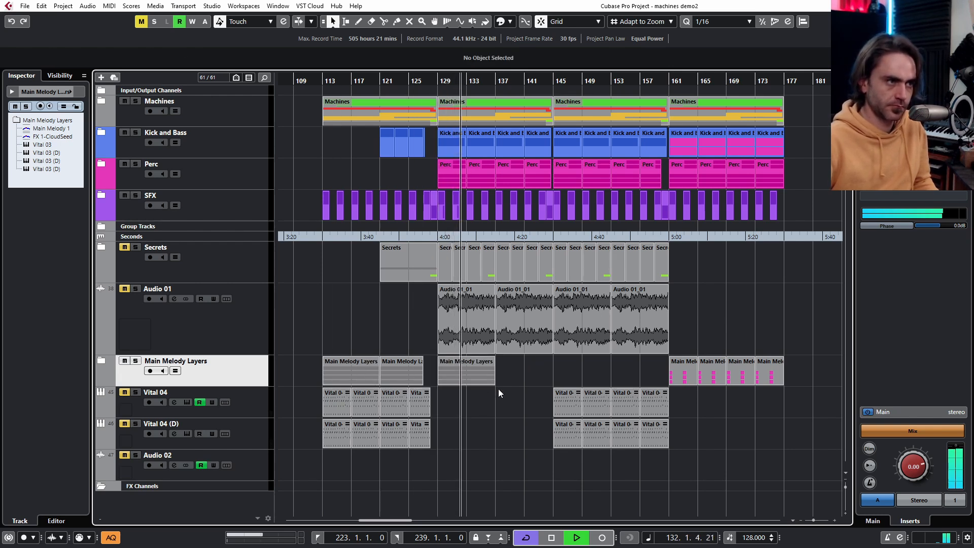
click(476, 376)
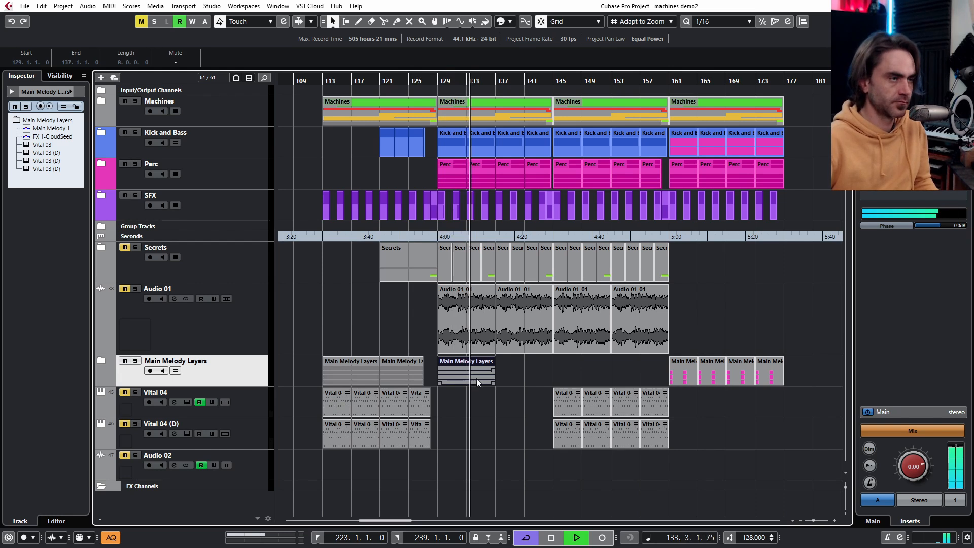
drag(492, 374, 523, 412)
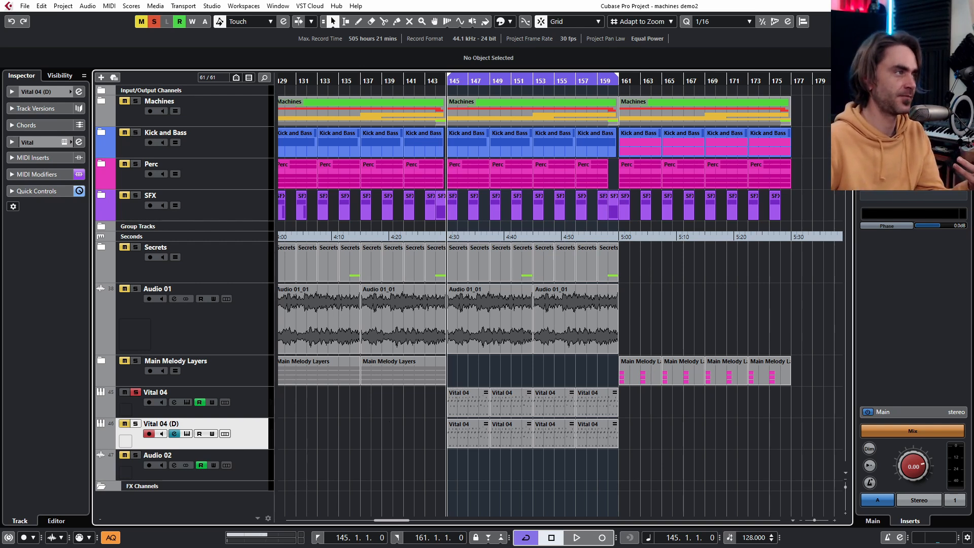
Step: Audition the soloed Vital 04 track, swap the solo to Vital 04 (D), audition it alone, and stop playback
drag(0, 248, 410, 240)
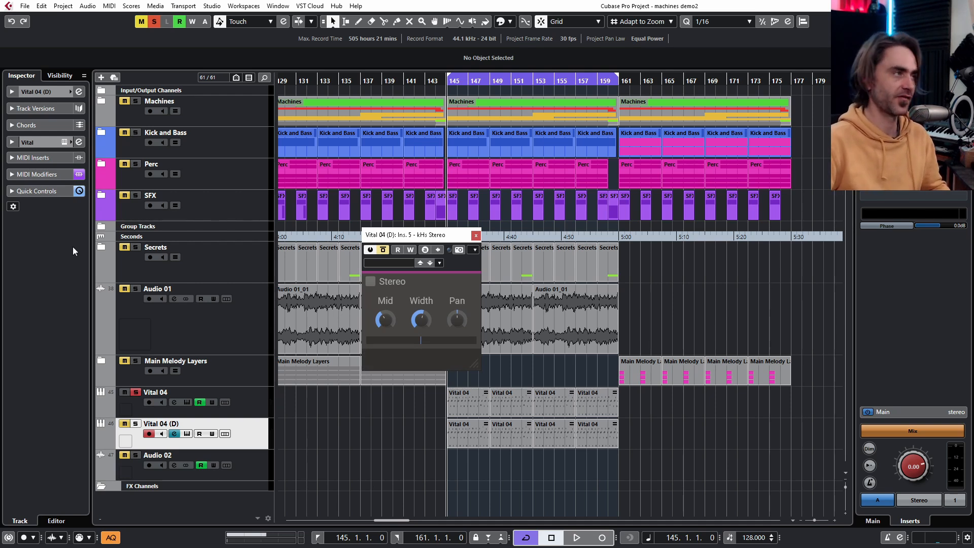
key(space)
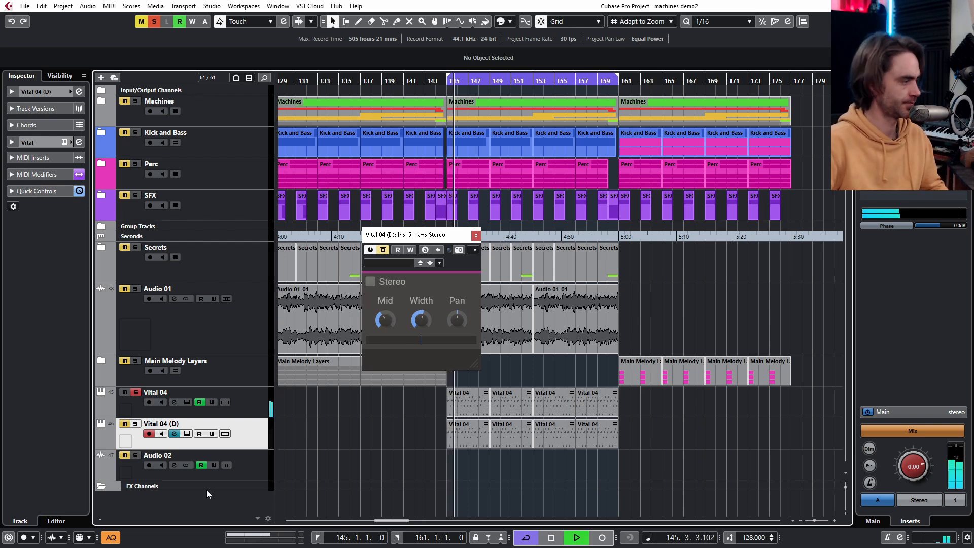
click(136, 424)
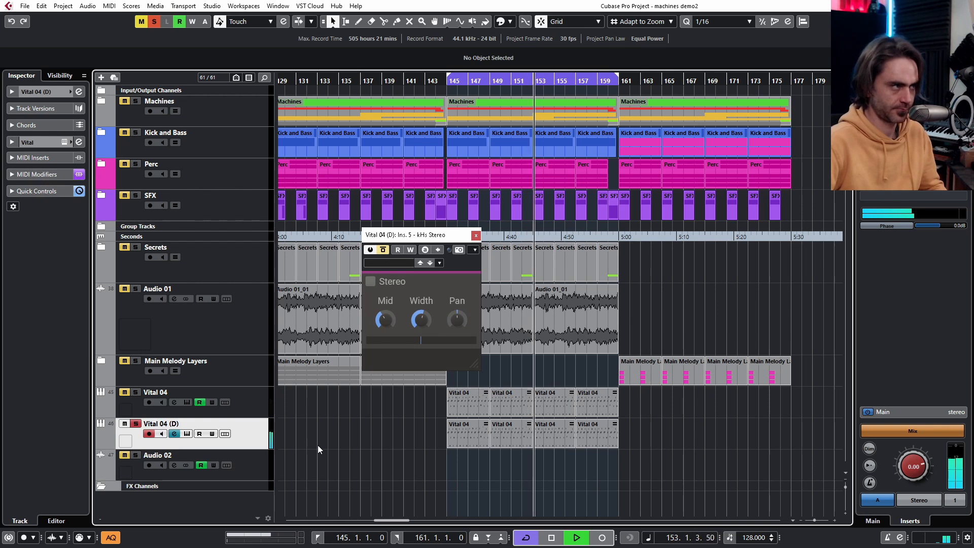
key(space)
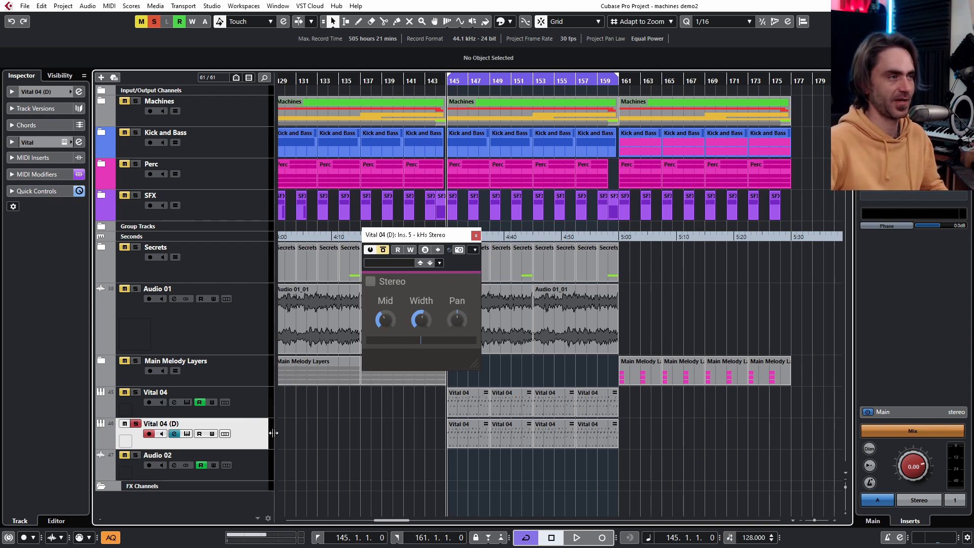
Step: Reactivate the kHs Stereo insert in the Vital 04 (D) channel settings, review its Mid and Width controls, and close the plug-in
click(79, 91)
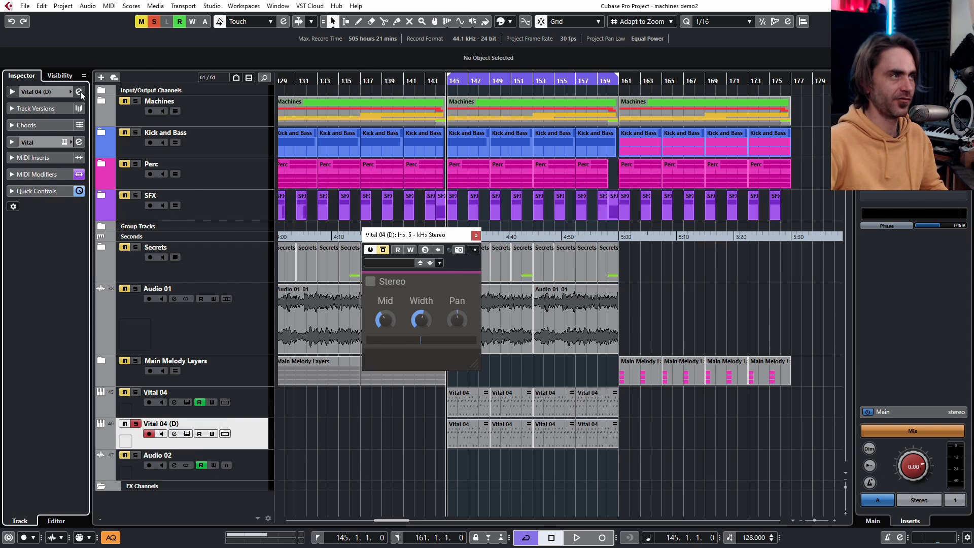
click(122, 140)
click(132, 139)
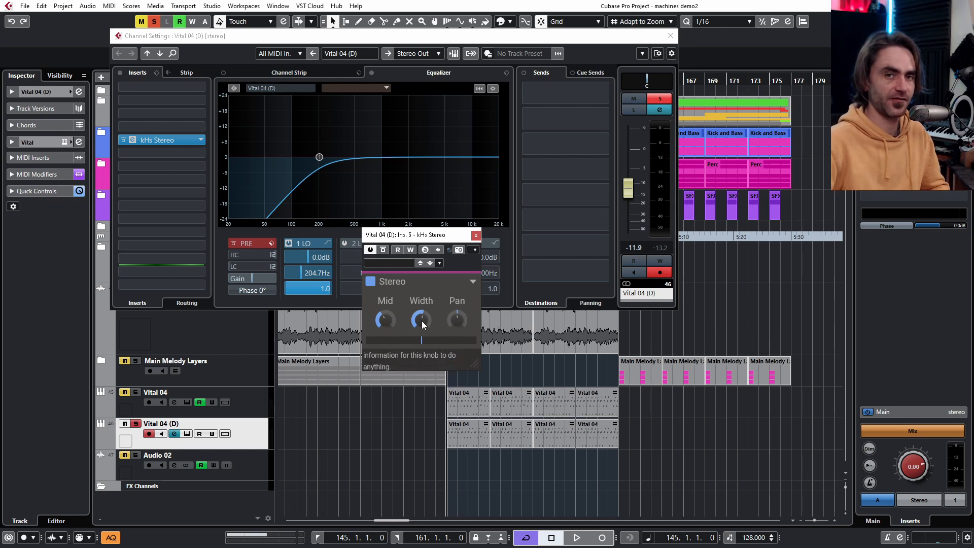
click(476, 235)
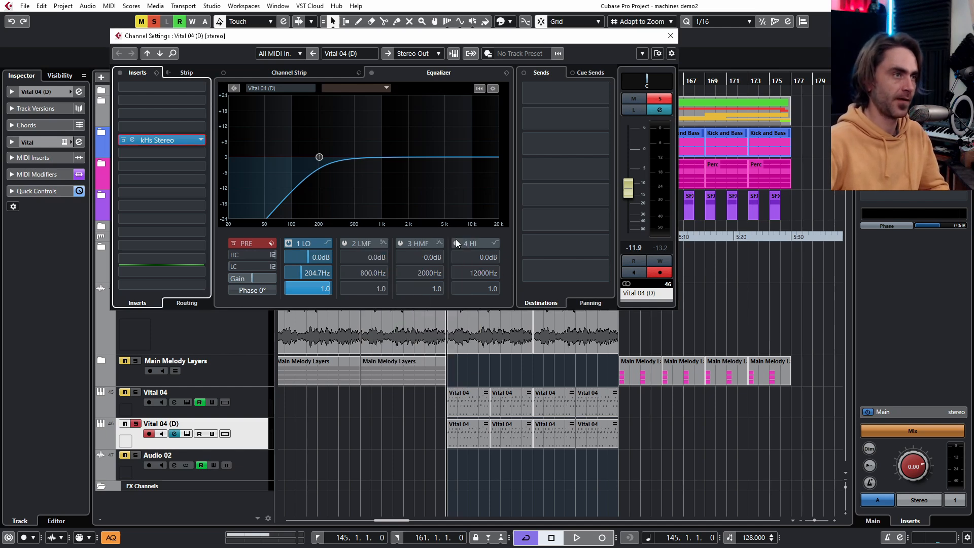
Step: Open and activate the kHs Stereo insert on the Vital 04 channel, audition both Vital 04 layers soloed together, and close the plug-in
click(223, 400)
click(79, 91)
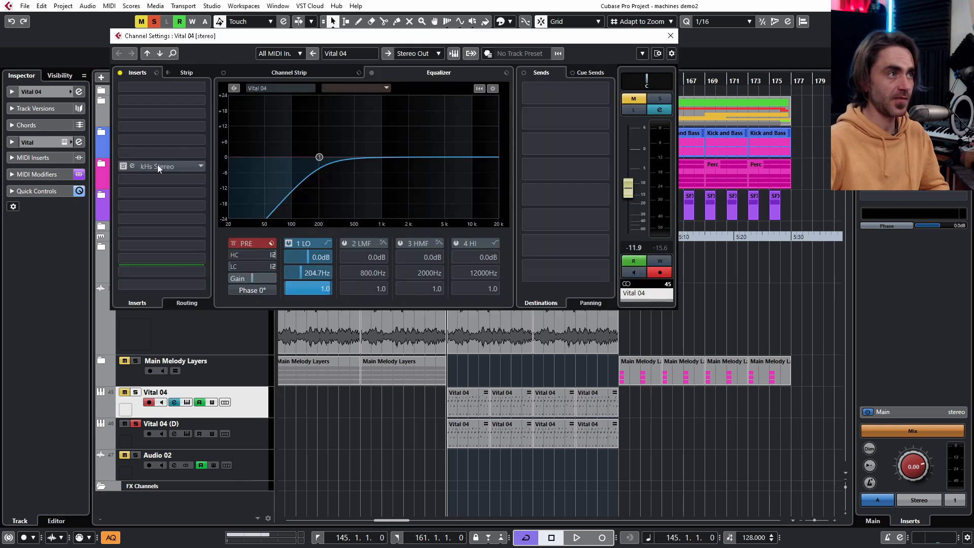
click(132, 167)
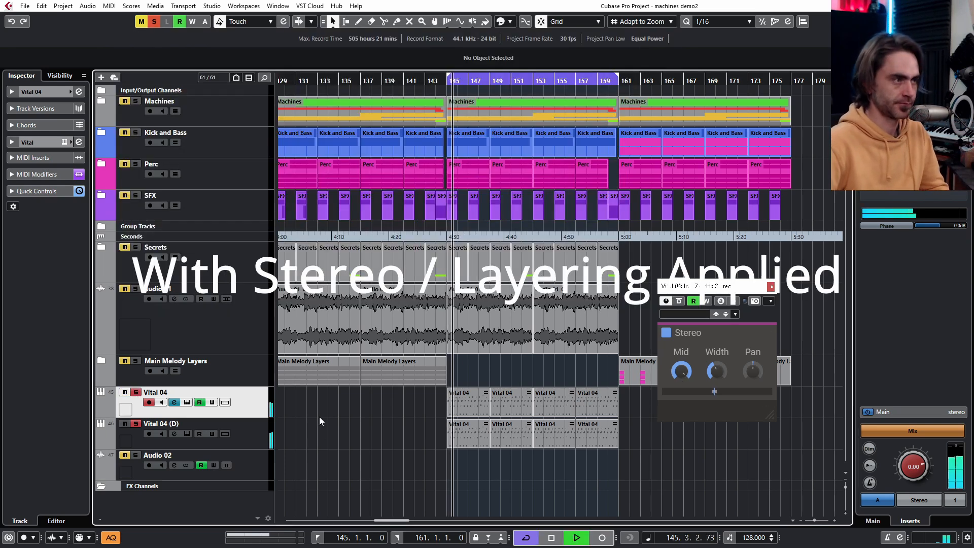
click(771, 287)
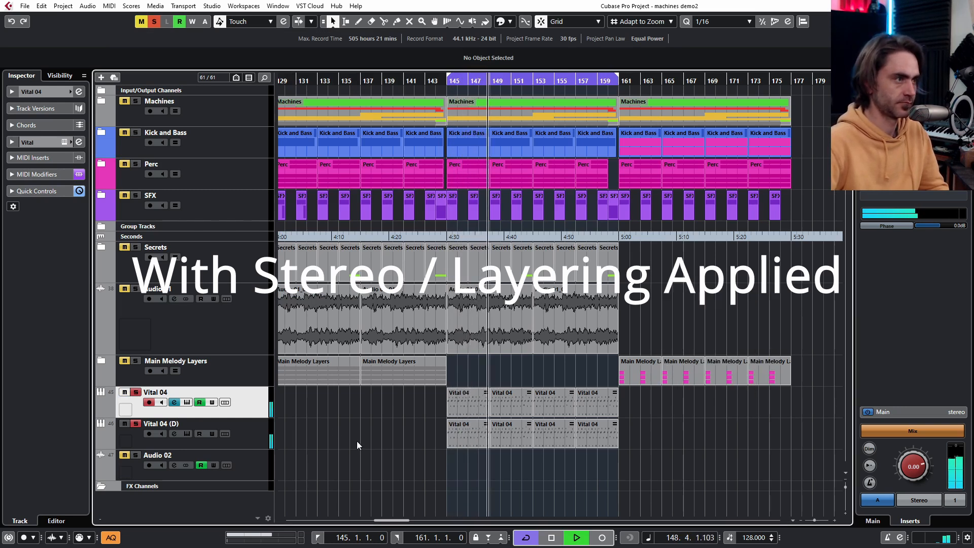
Step: Compare both Vital 04 tracks with their inserts bypassed and reactivated together using Q-Link in the MixConsole, and stop playback
ctrl+click(255, 431)
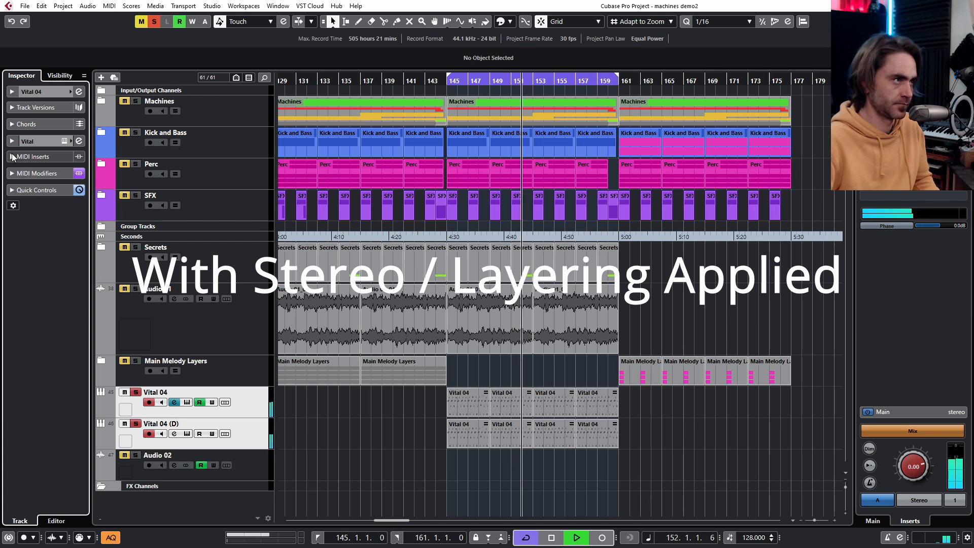
click(12, 91)
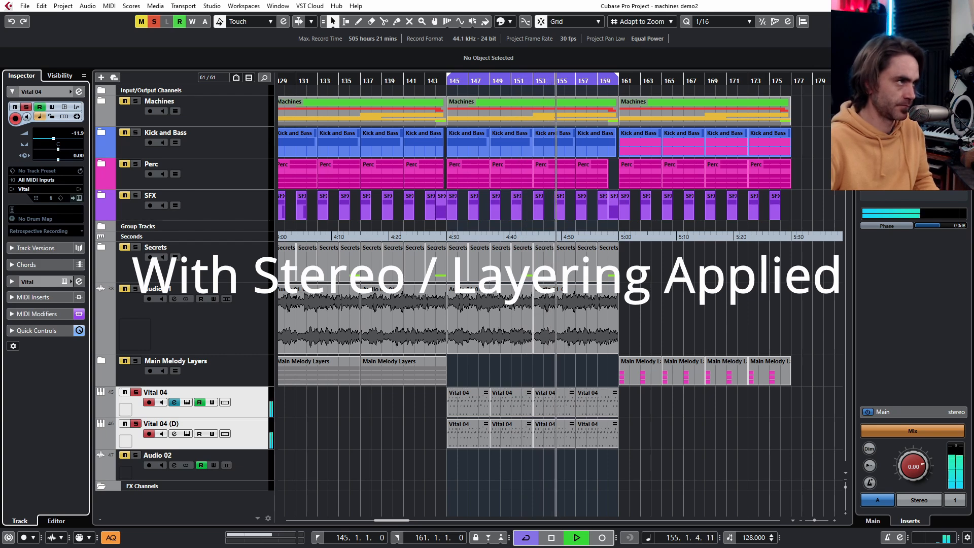
key(F3)
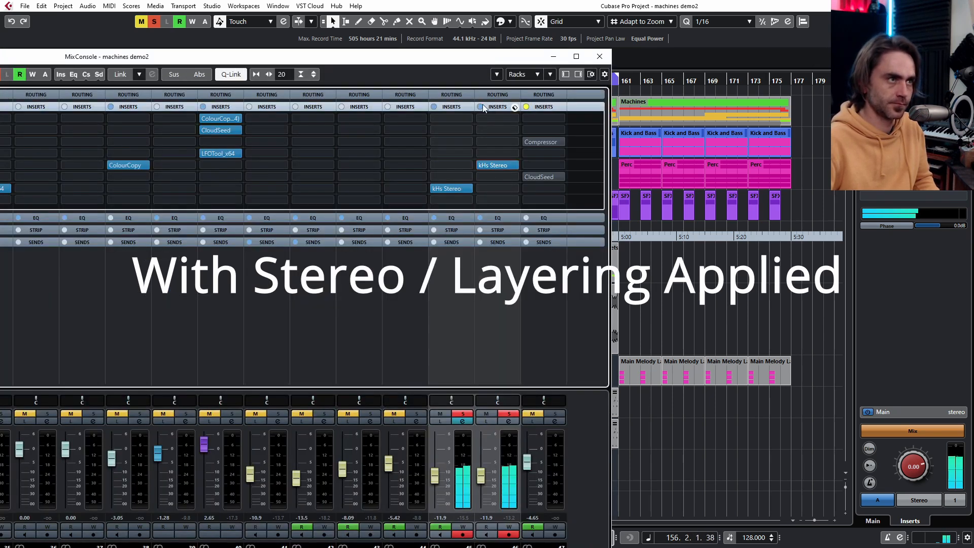
click(480, 107)
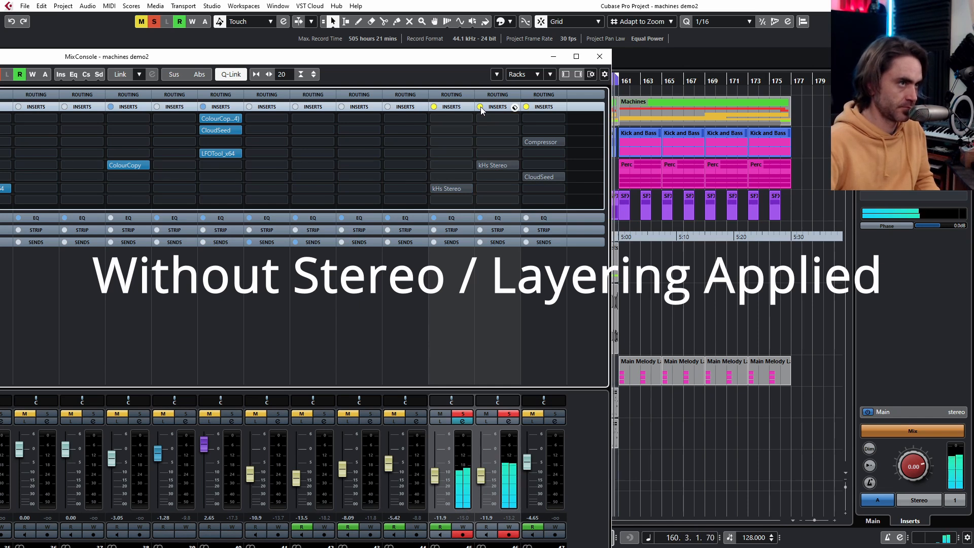
click(480, 106)
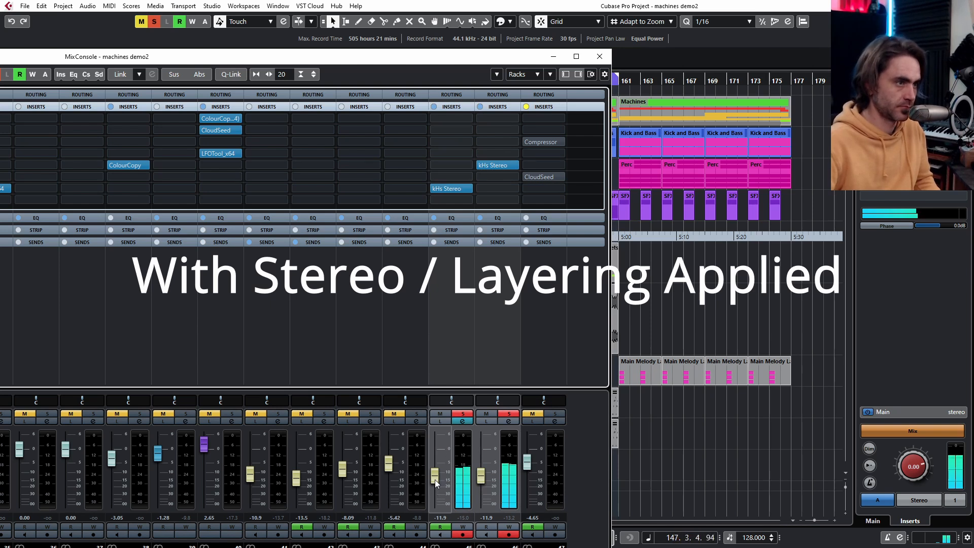
click(600, 56)
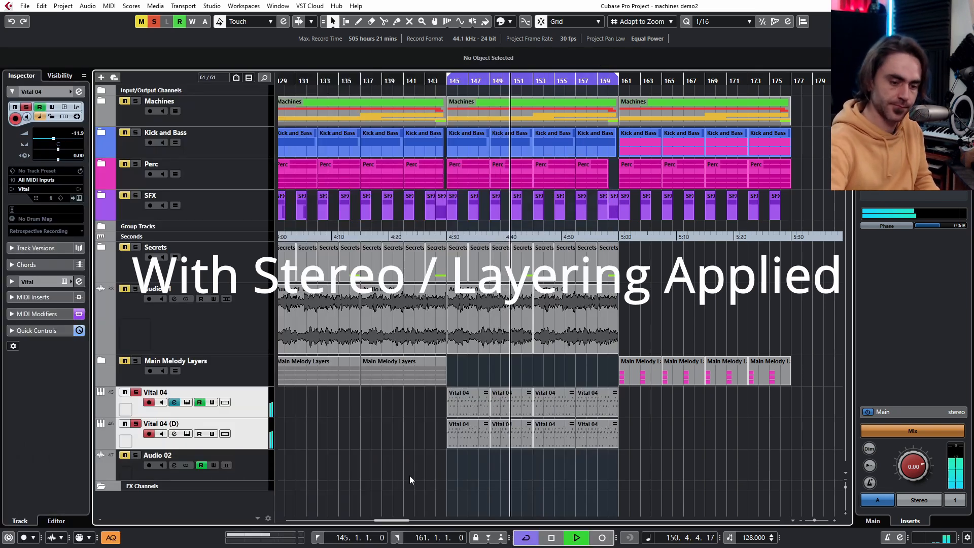
key(space)
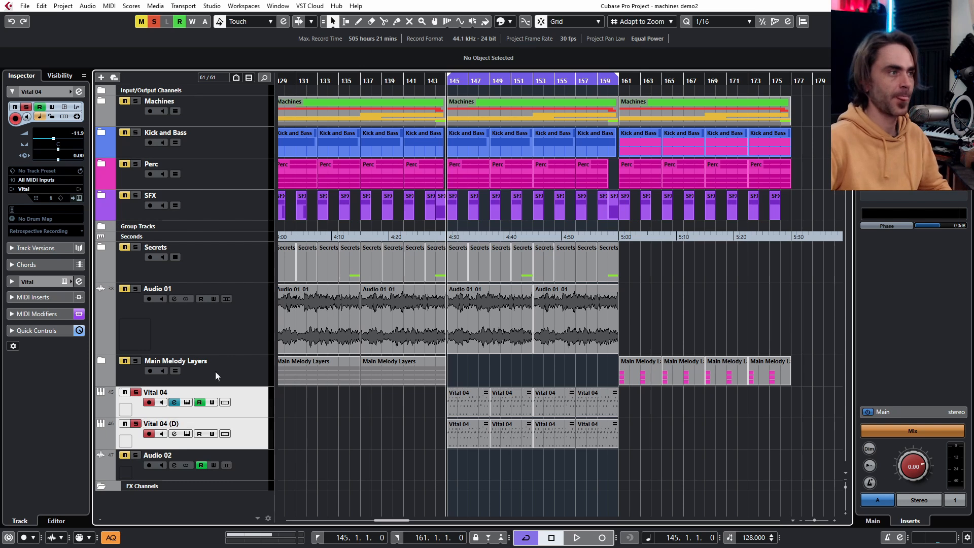
Step: Add a new FX channel with CloudSeed to the third send of the Vital 04 channel, and close its plug-in and channel settings
click(78, 91)
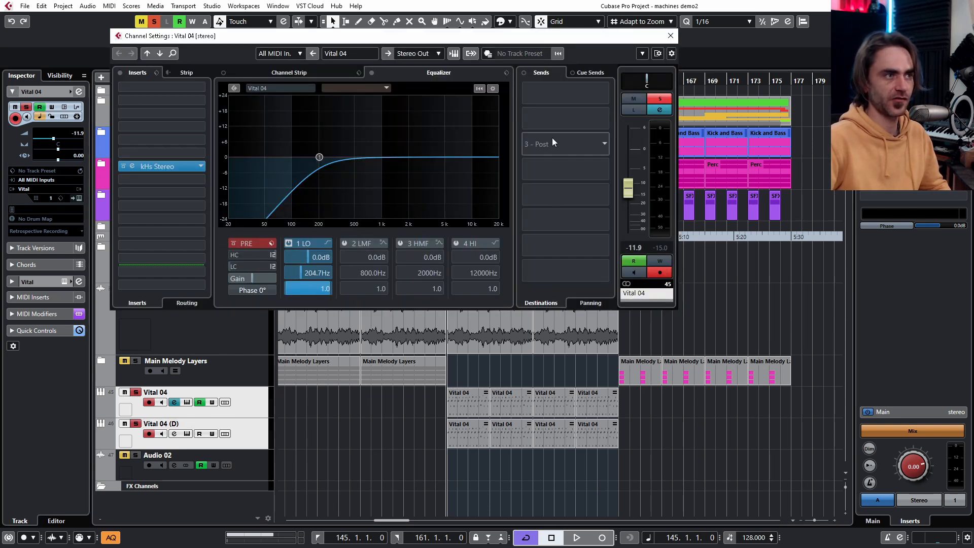
right_click(552, 138)
click(603, 243)
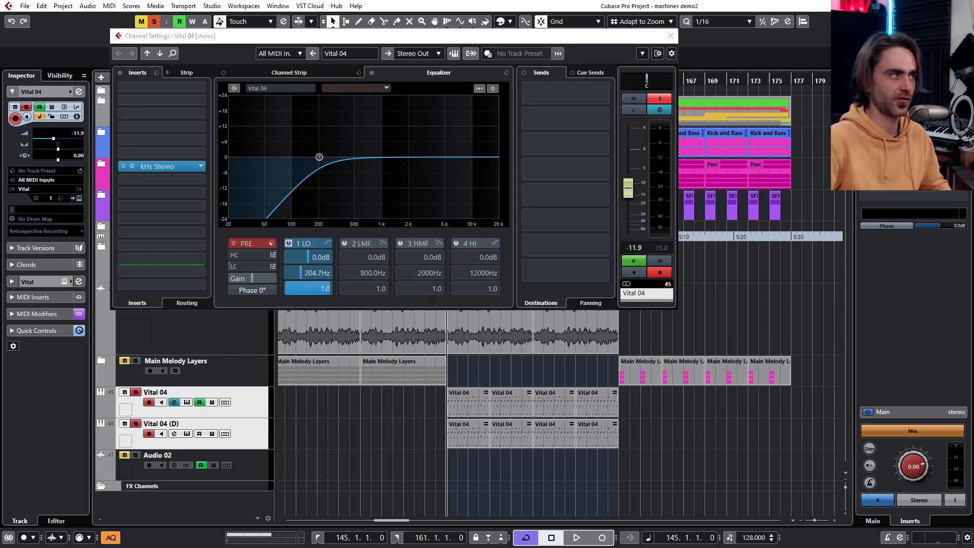
click(438, 315)
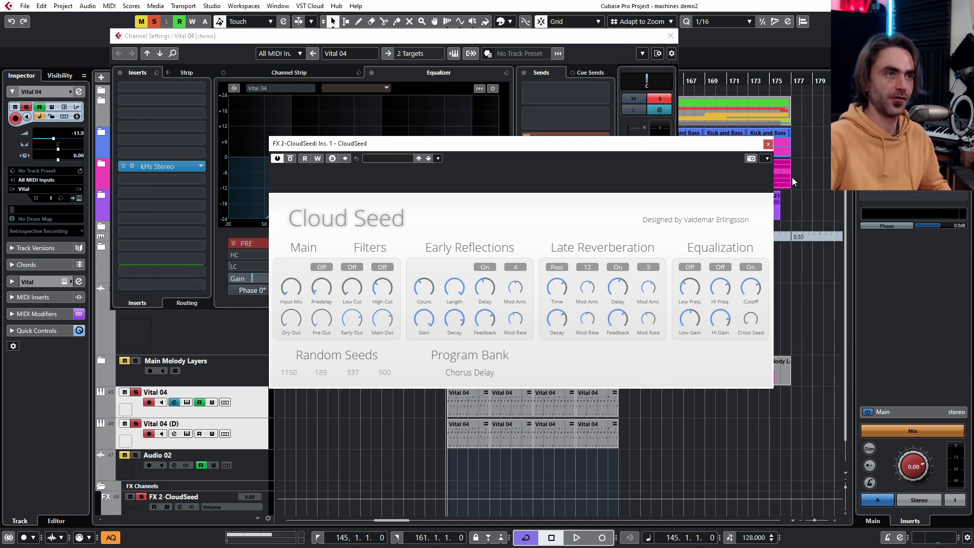
click(768, 144)
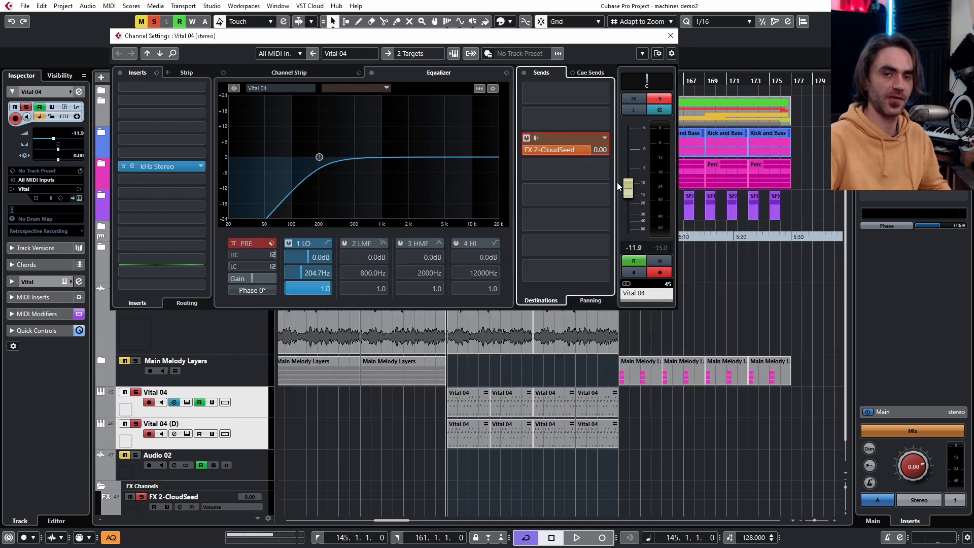
click(670, 36)
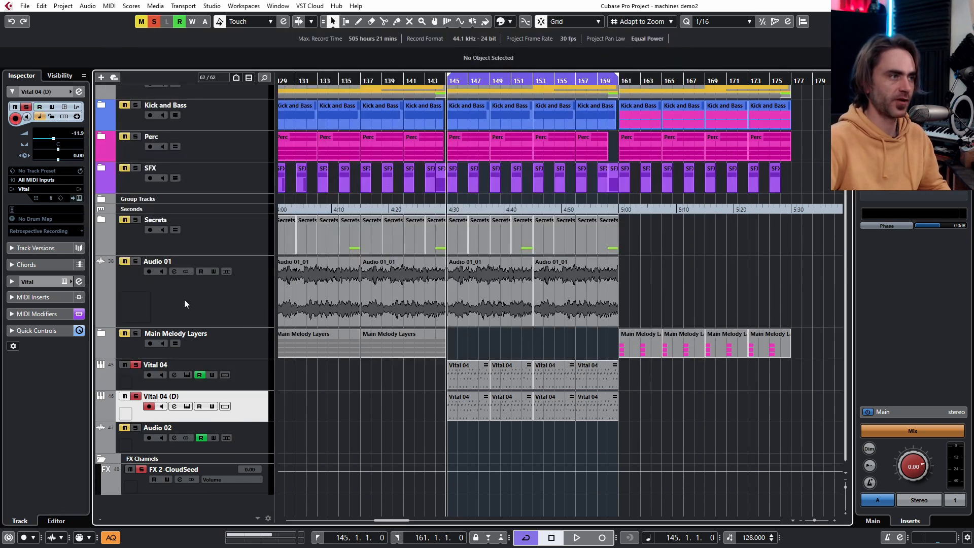
Step: Route a send from the Vital 04 (D) channel to FX 2-CloudSeed and close its channel settings
click(79, 91)
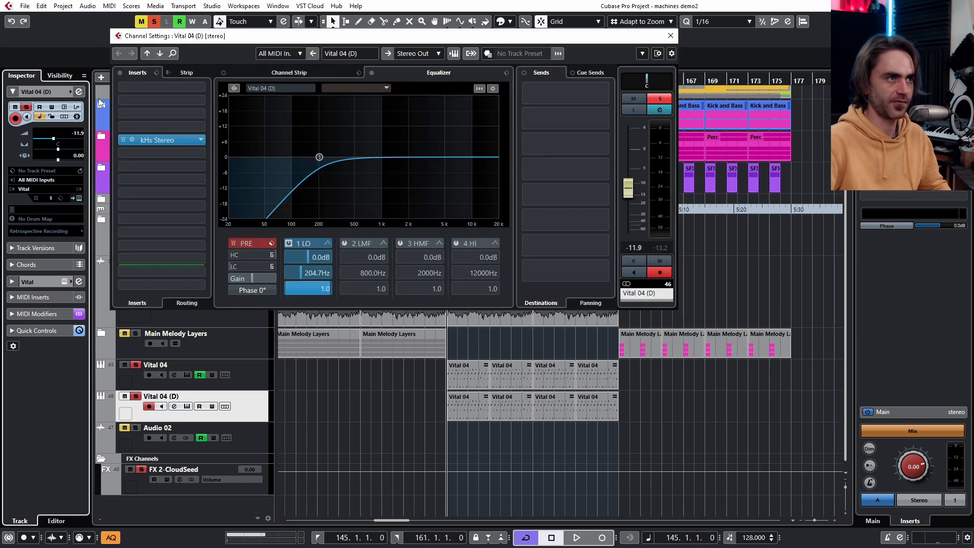
click(522, 163)
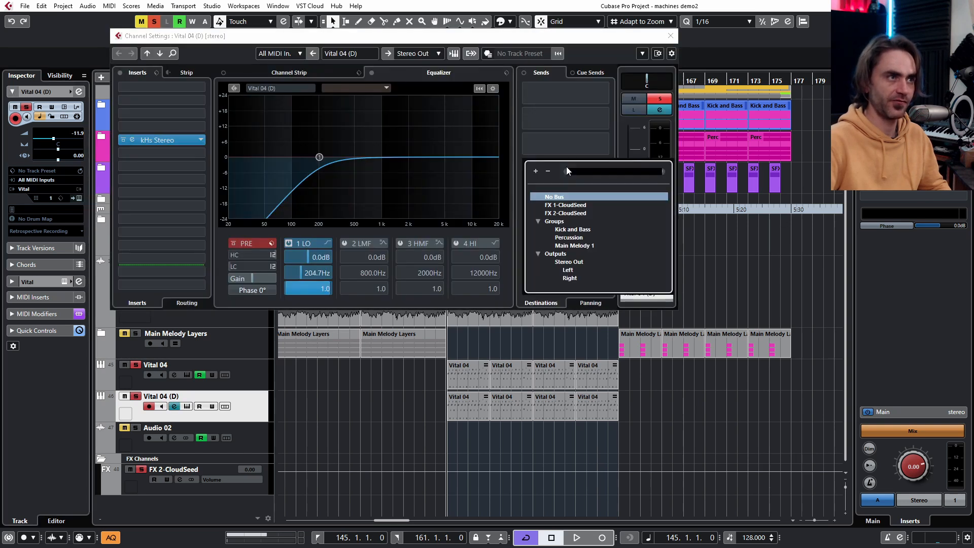
click(567, 213)
click(671, 35)
Step: Play the soloed layers, set the FX 2-CloudSeed channel volume to -2.25 dB, and stop playback
key(space)
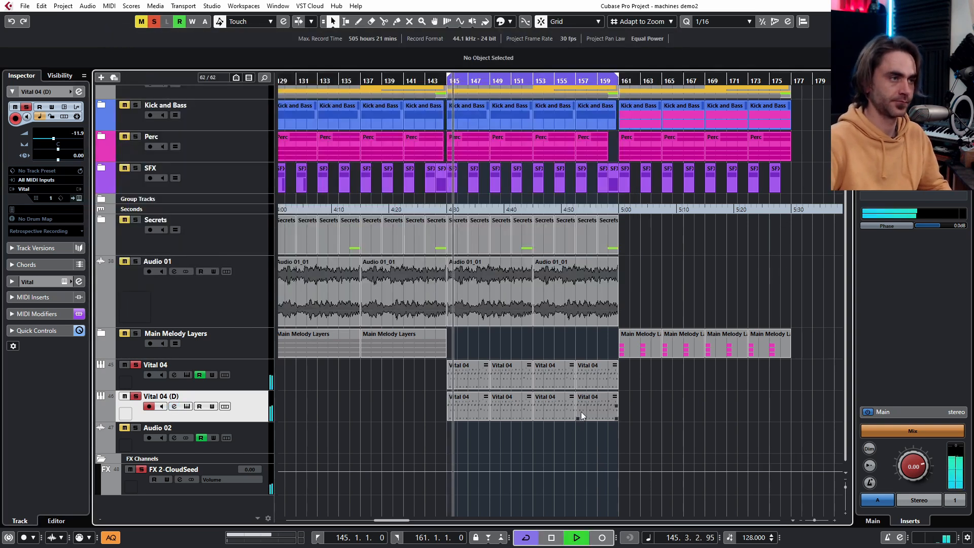
click(259, 490)
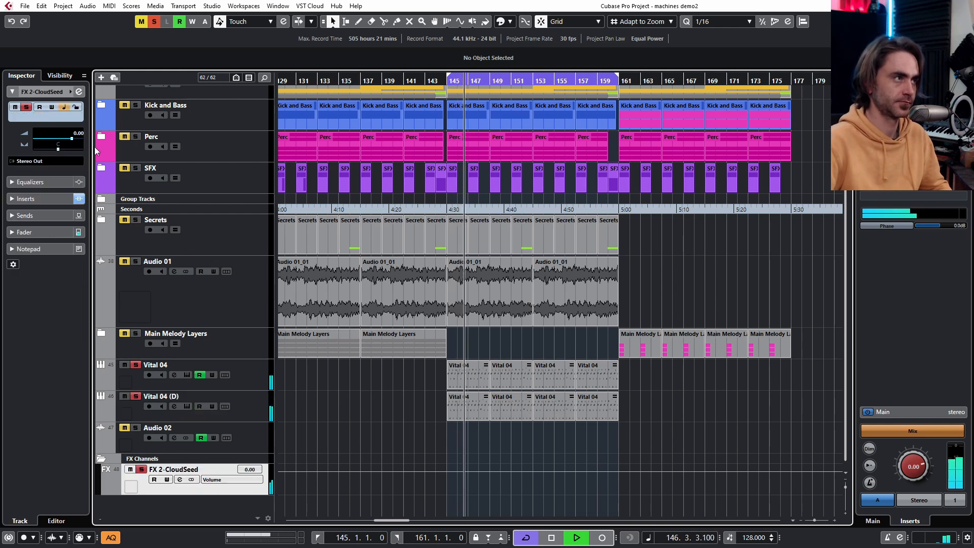
drag(78, 138, 73, 136)
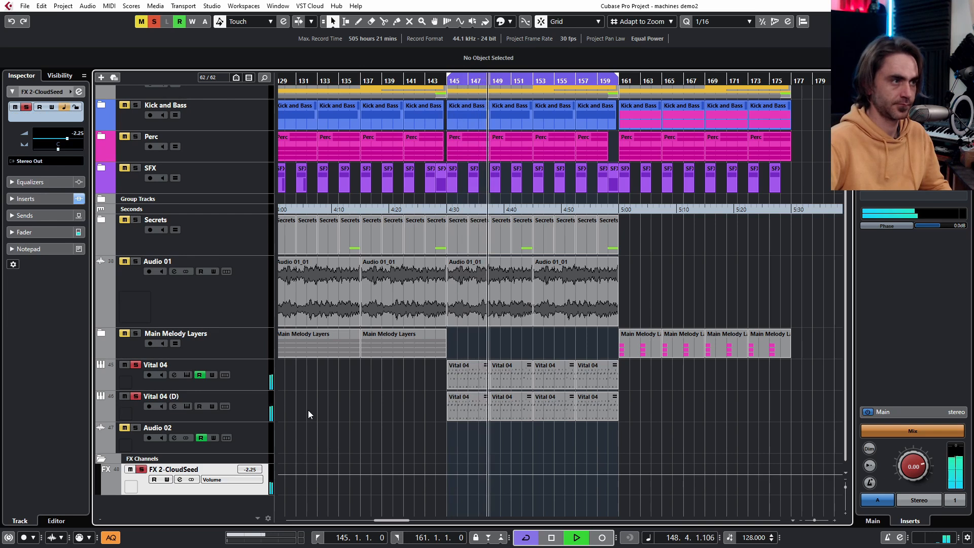
key(space)
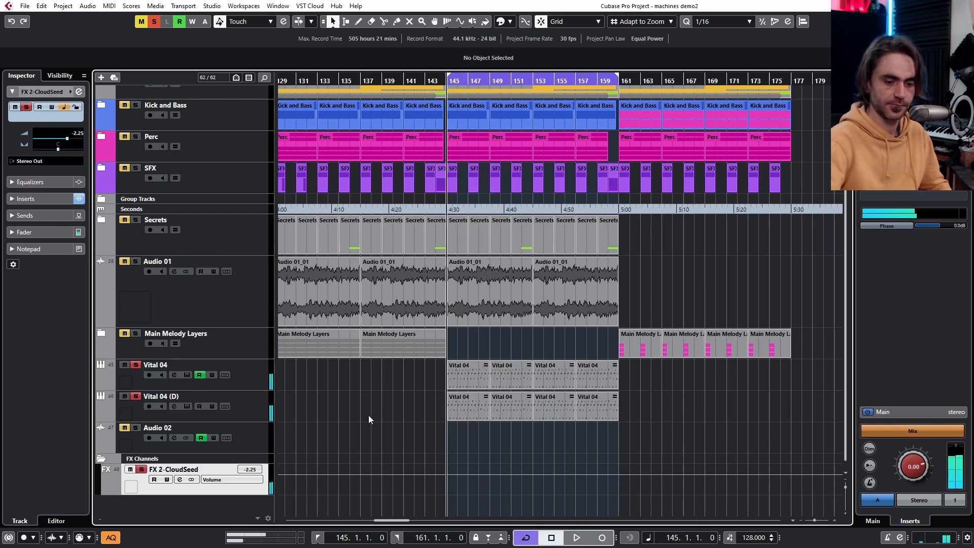
Step: Set Vital 04's CloudSeed send to about -9.44 dB and its channel volume to about -10.3 dB during playback
click(257, 380)
click(78, 90)
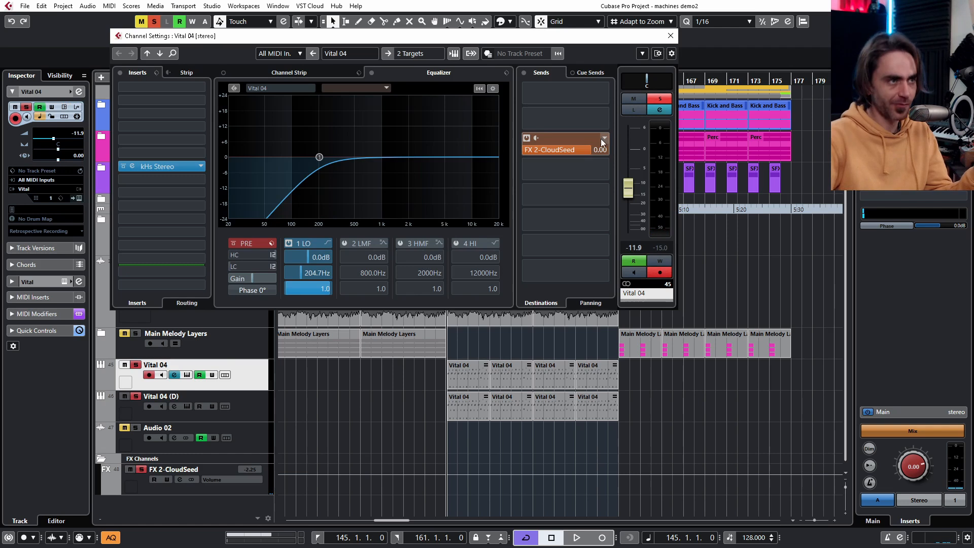
drag(594, 148, 544, 173)
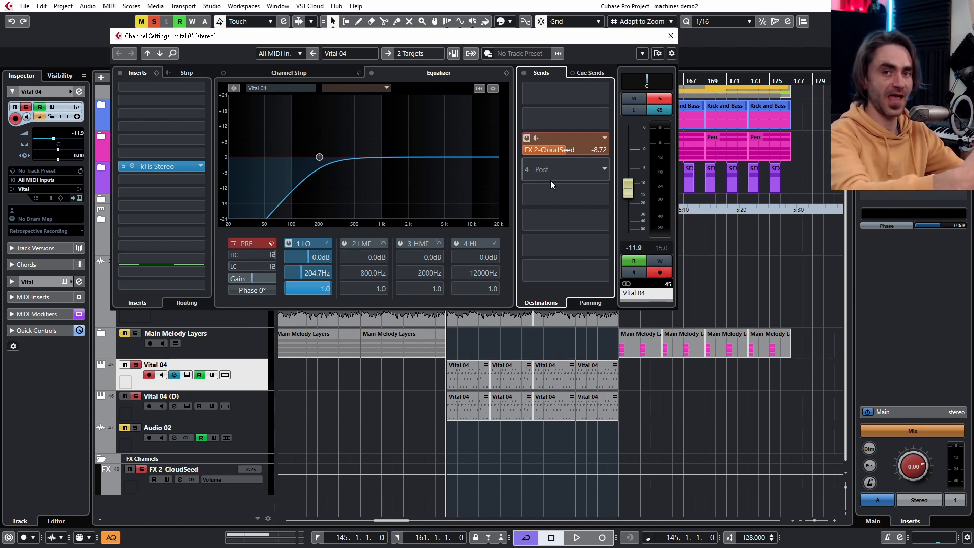
key(space)
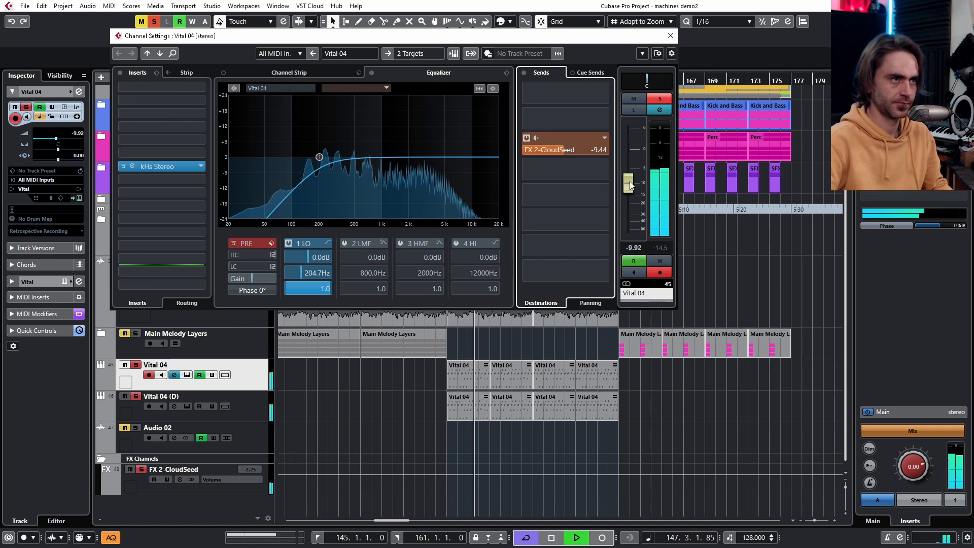
click(670, 36)
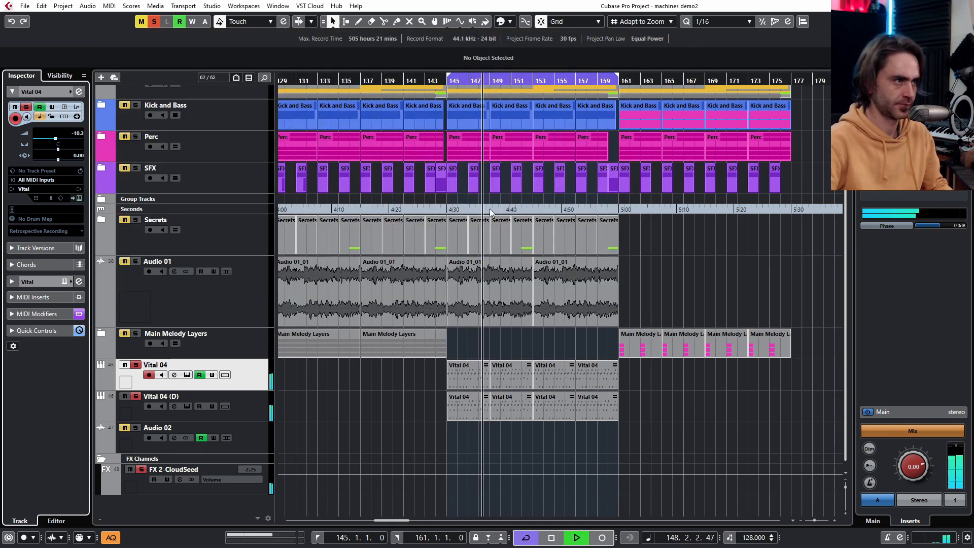
Step: Set Vital 04 (D)'s CloudSeed send to 3.65 dB and its channel volume to -12.8 dB, and close the channel settings
click(258, 412)
key(e)
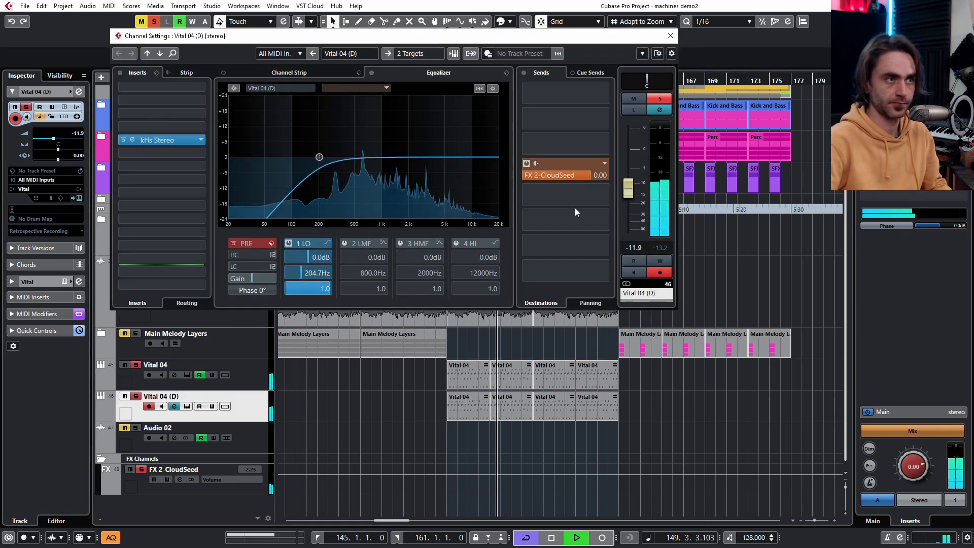
scroll(583, 176, up, 4)
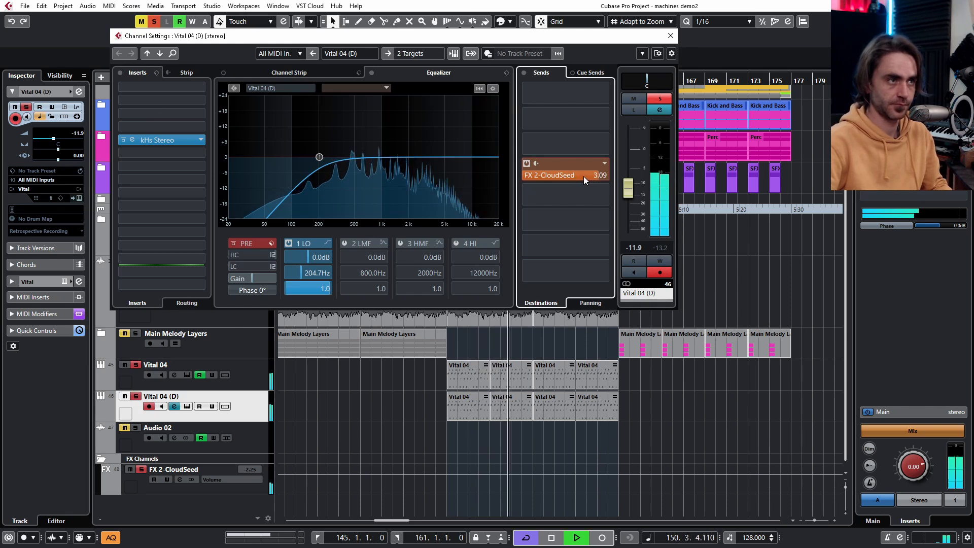
scroll(583, 176, up, 1)
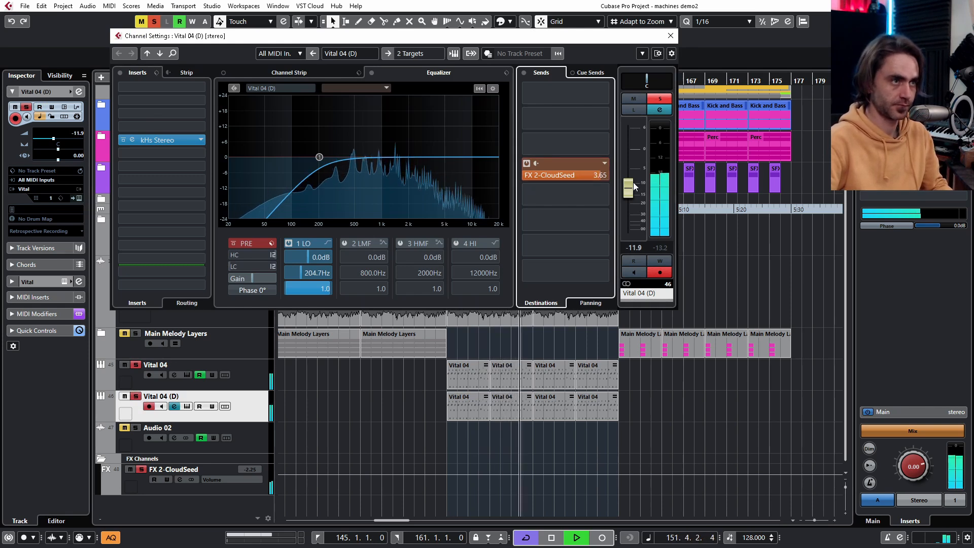
drag(631, 181, 628, 184)
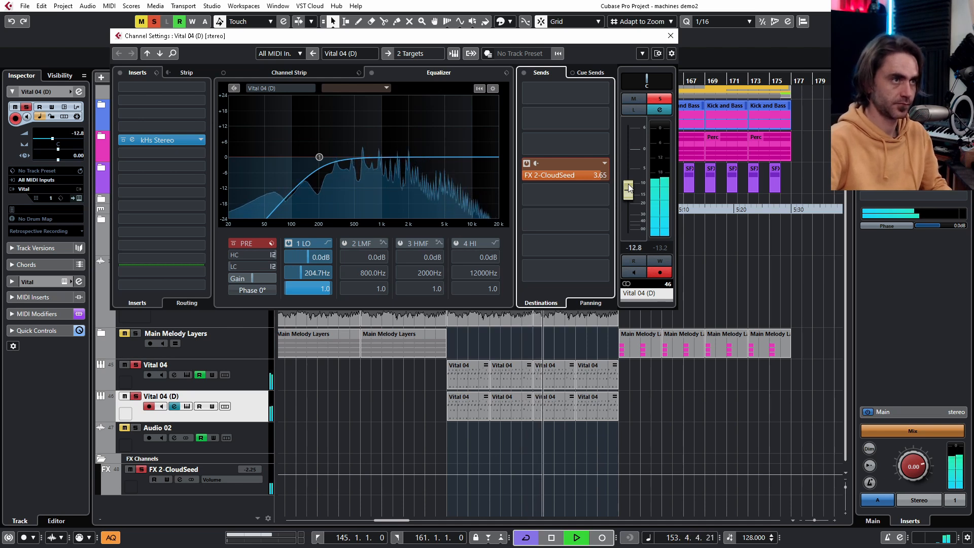
click(670, 35)
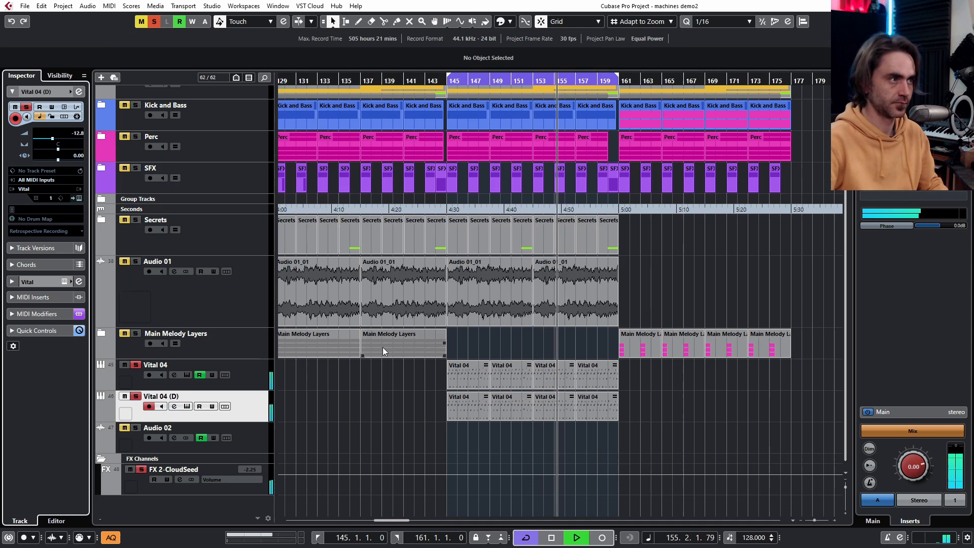
Step: Clear all solos, unmute both Vital 04 tracks, and play the layers in the full mix
click(155, 22)
key(space)
key(space)
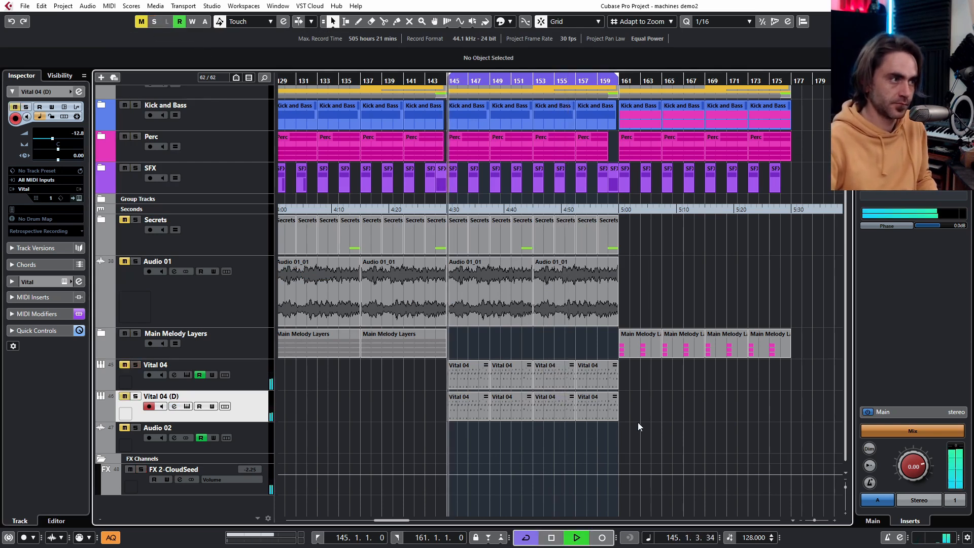
key(space)
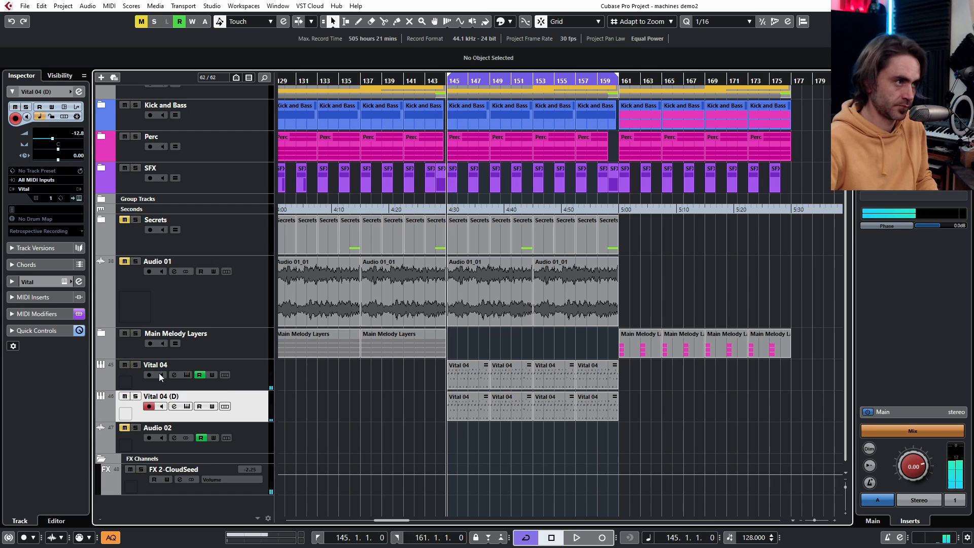
key(space)
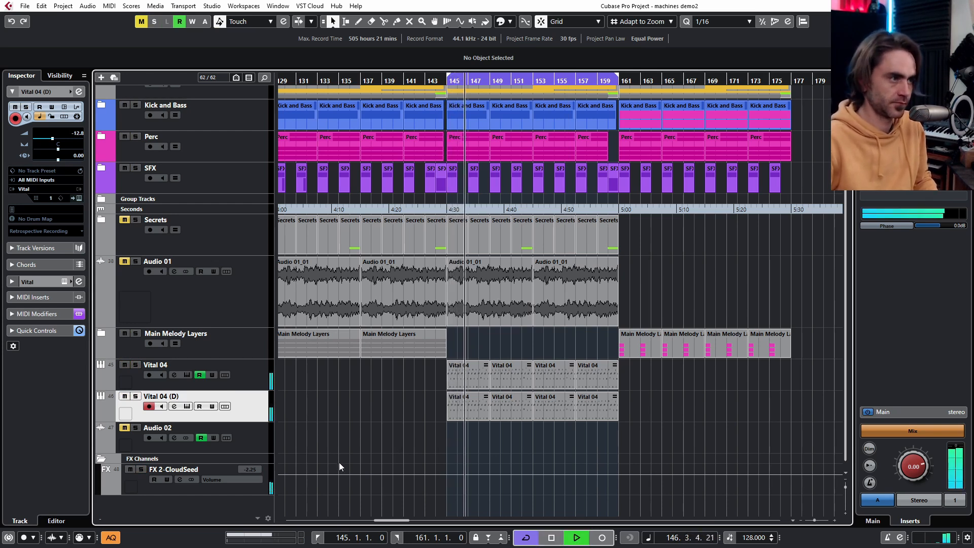
Step: Move FX 2-CloudSeed above the Vital 04 tracks, place all three tracks in a new folder, and collapse it
drag(258, 485, 260, 368)
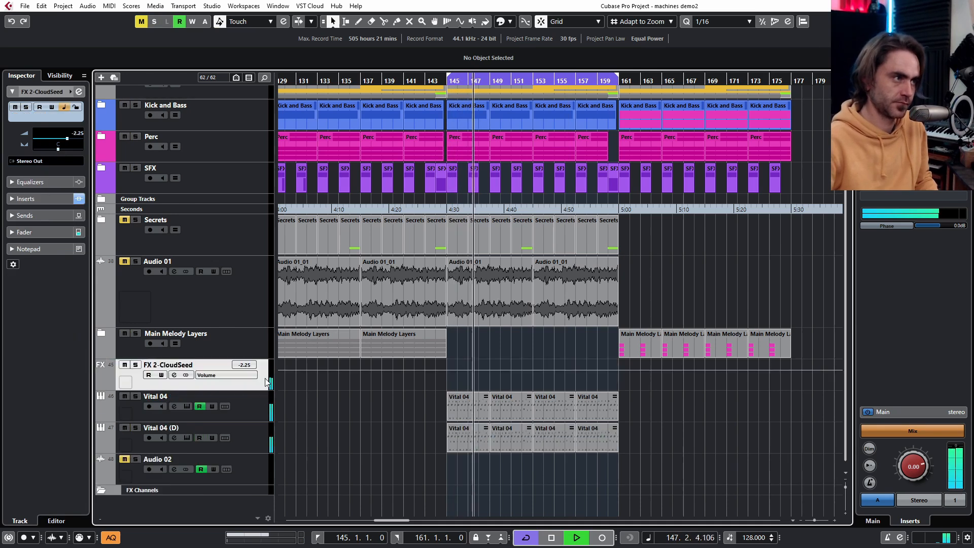
shift+click(264, 444)
right_click(252, 436)
click(314, 280)
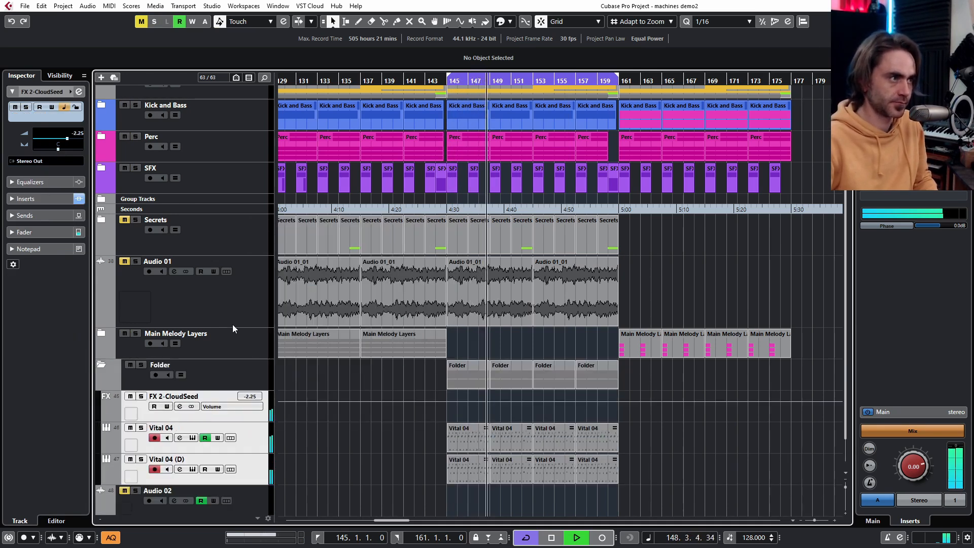
click(101, 364)
Step: Rename the new folder track as Stereo Split Layers
double_click(155, 393)
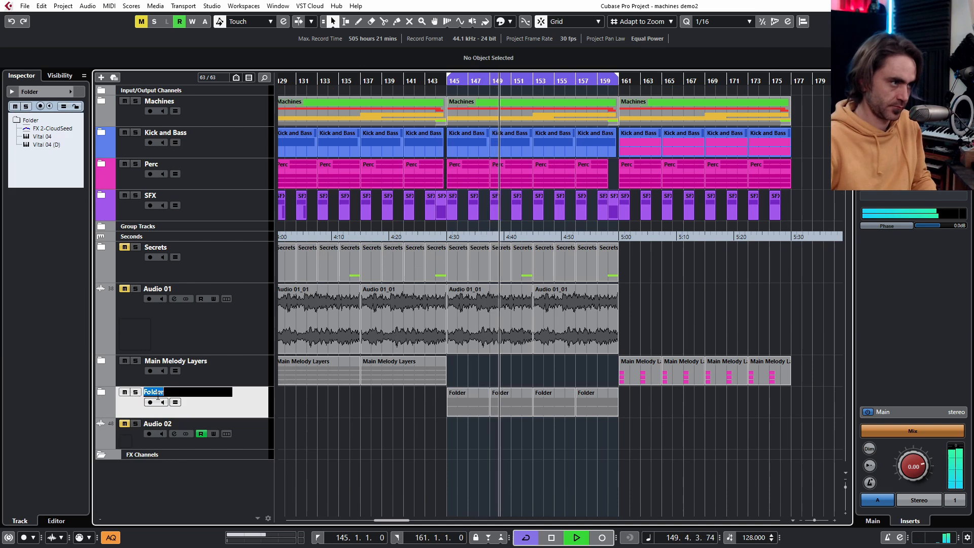
text(Stereo Split)
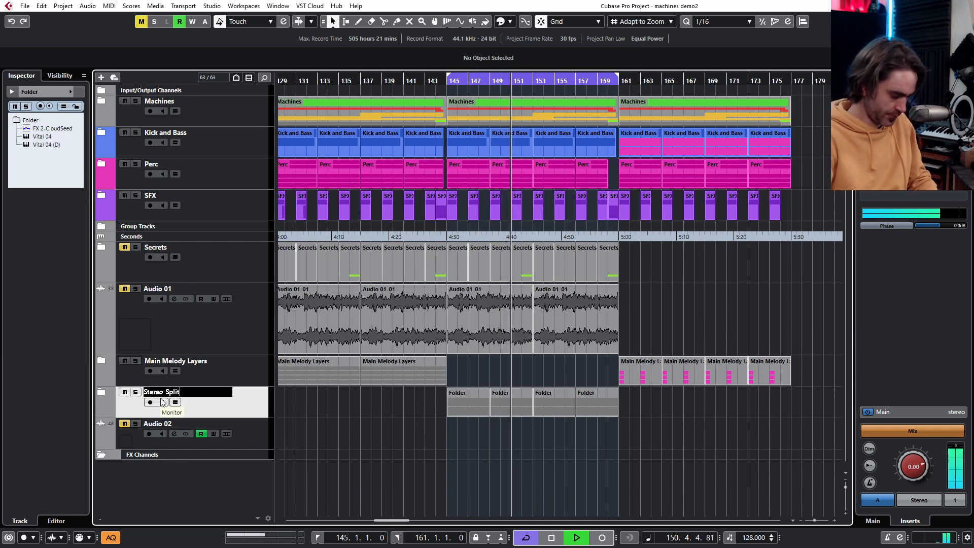
text( Layers)
key(Return)
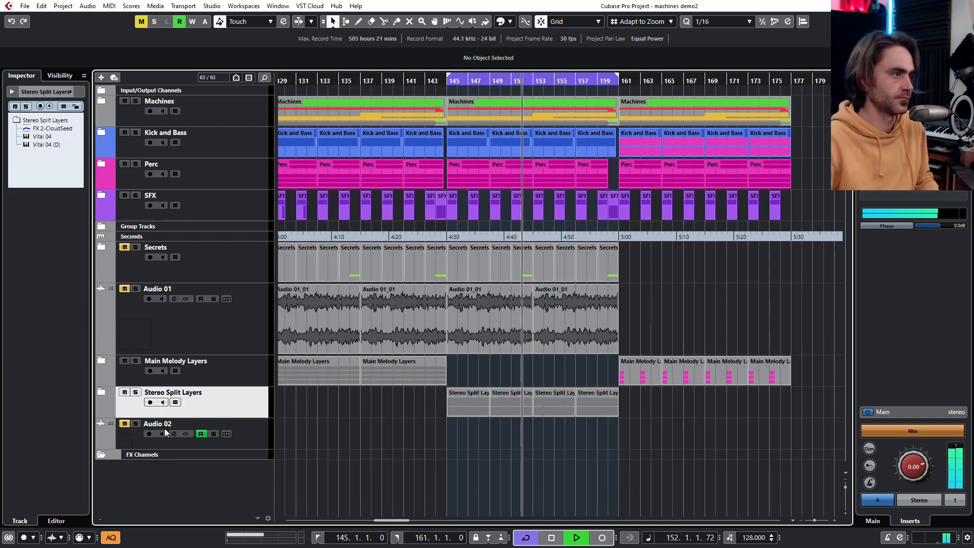
Step: Create a stereo group track for the selected FX 2-CloudSeed, Vital 04 and Vital 04 (D) channels, and expand the Group Tracks folder
click(101, 392)
scroll(270, 381, down, 2)
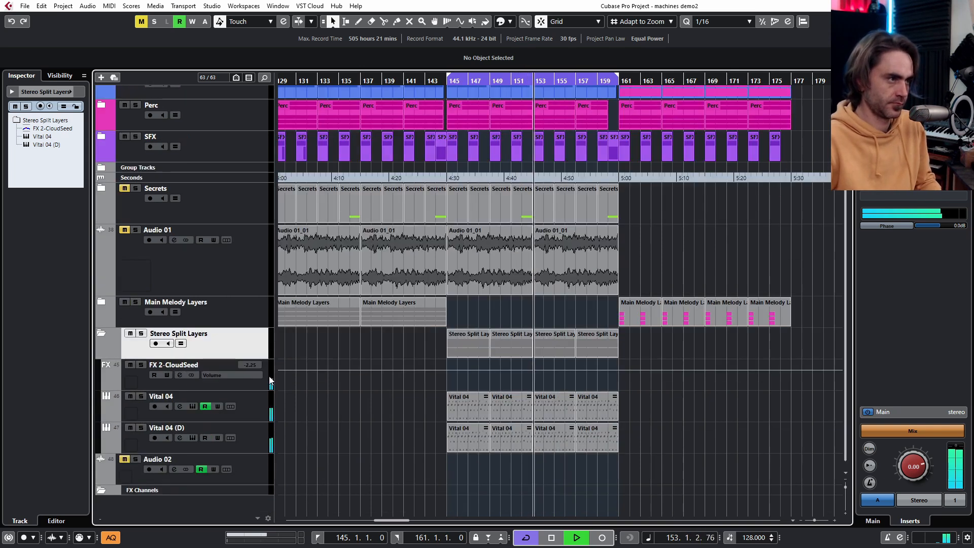
click(254, 390)
shift+click(251, 453)
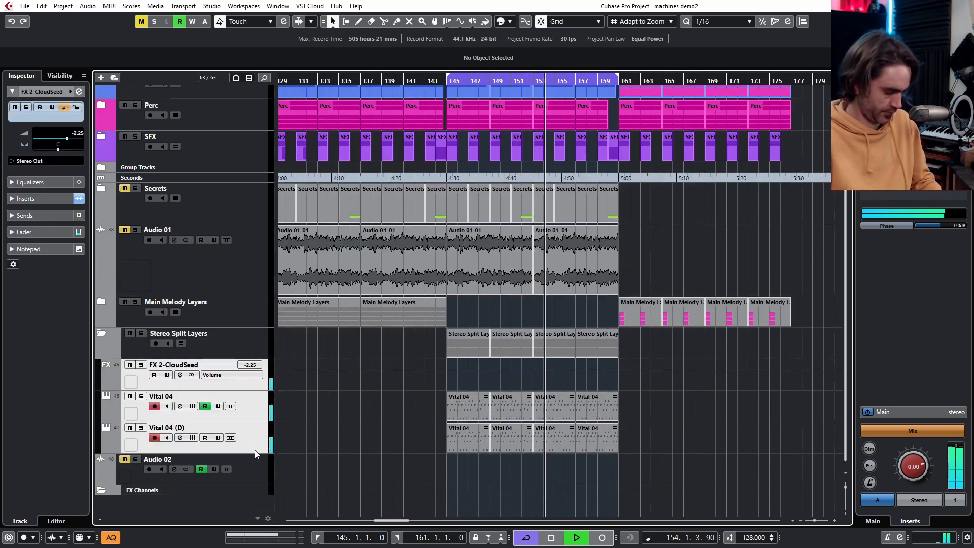
key(F3)
right_click(437, 457)
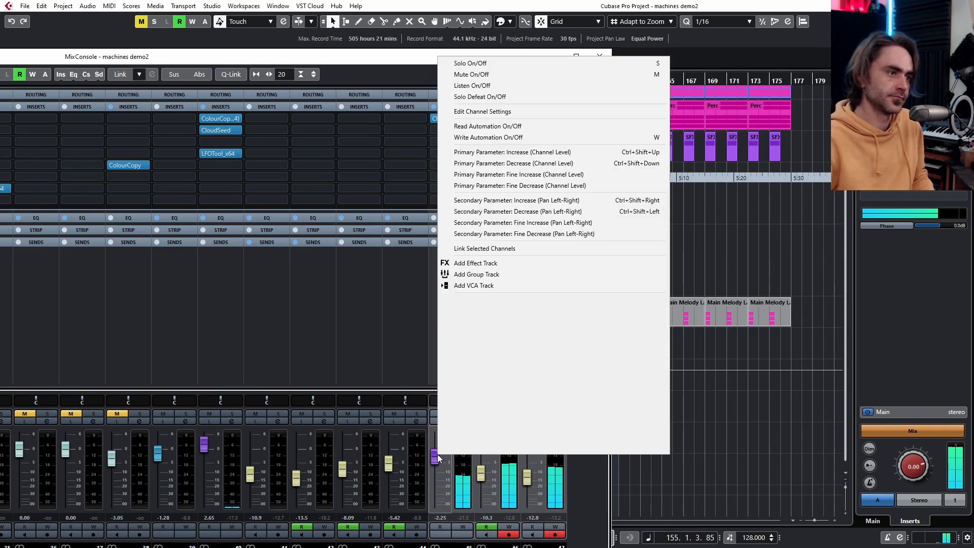
click(528, 300)
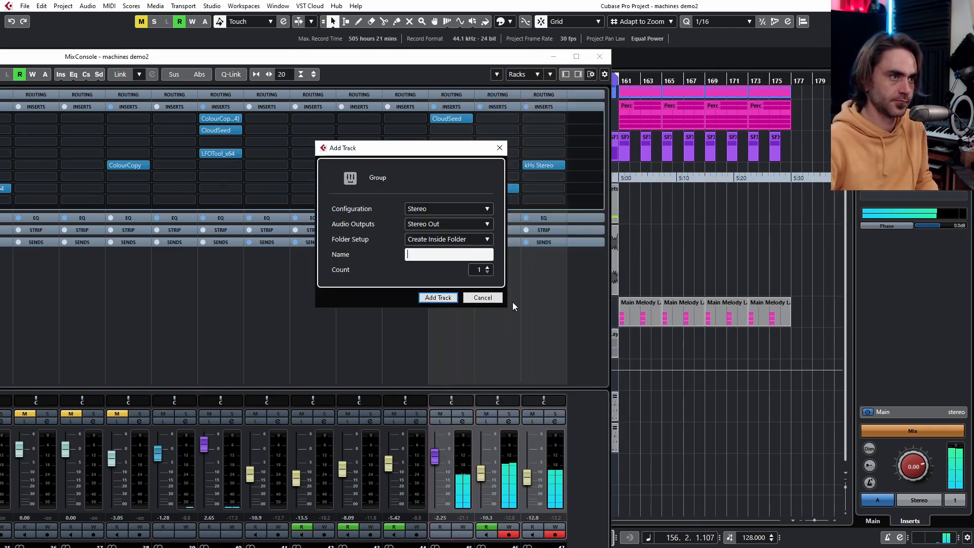
click(437, 296)
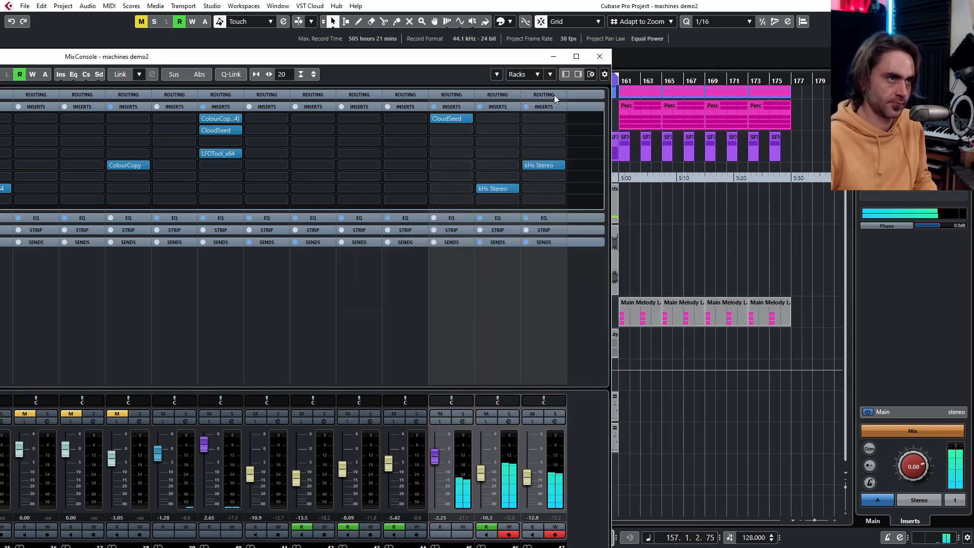
key(F3)
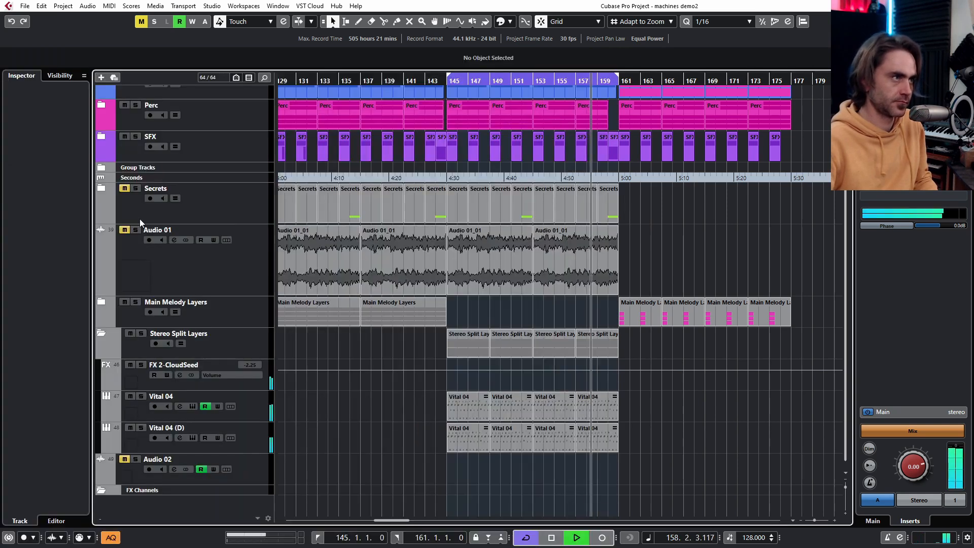
click(101, 168)
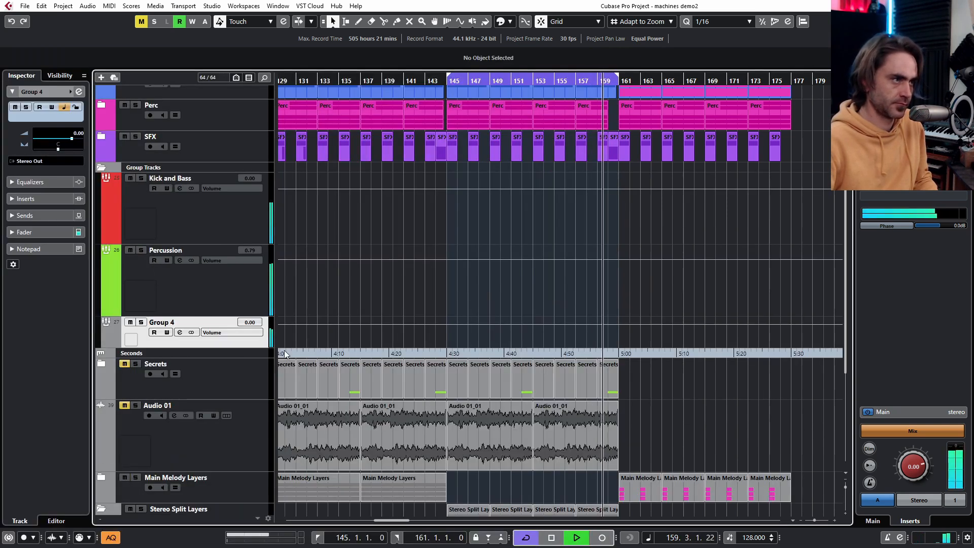
Step: Move the Group 4 track into the Stereo Split Layers folder and clear the folder's solo
scroll(267, 272, down, 5)
drag(250, 357, 250, 361)
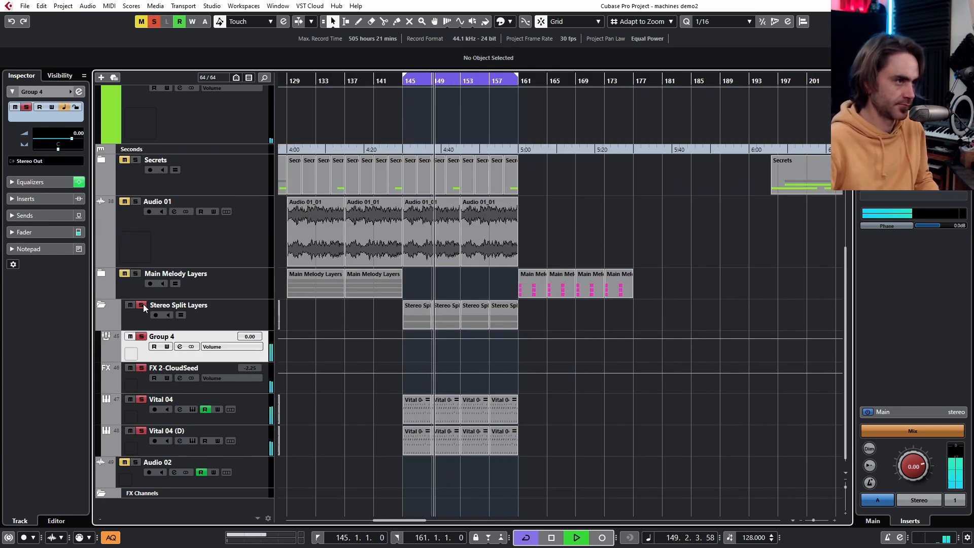
click(142, 305)
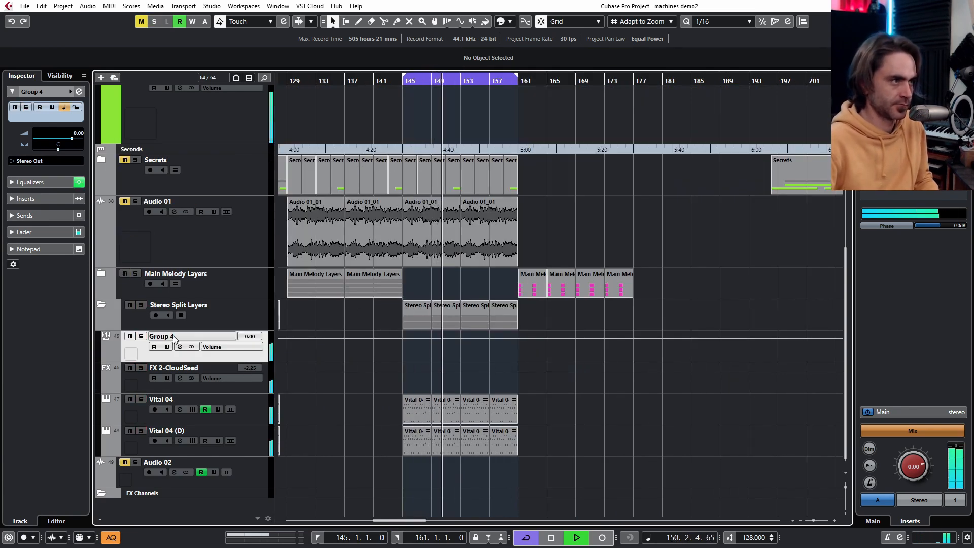
Step: Collapse the Stereo Split Layers folder, play the section in the full mix, and stop playback
click(101, 304)
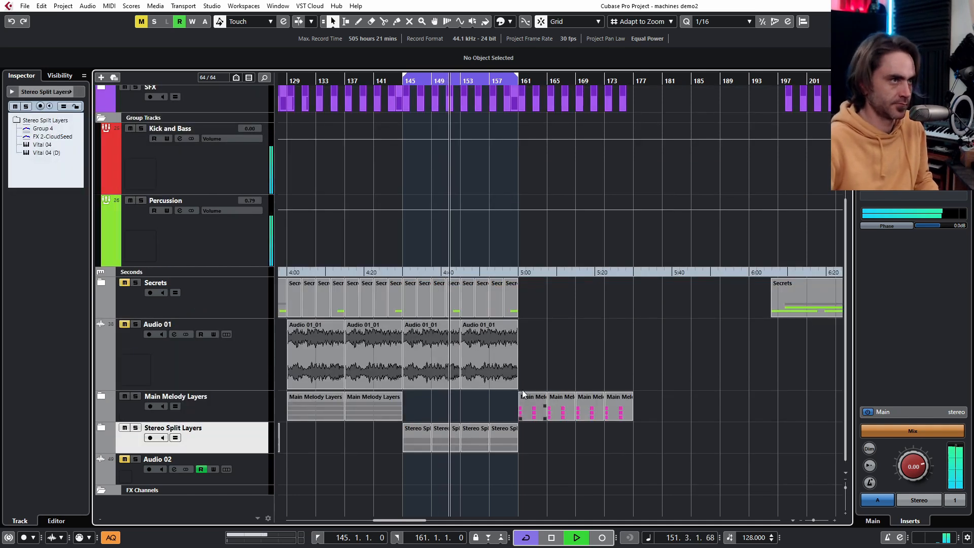
scroll(460, 387, down, 1)
scroll(434, 425, right, 2)
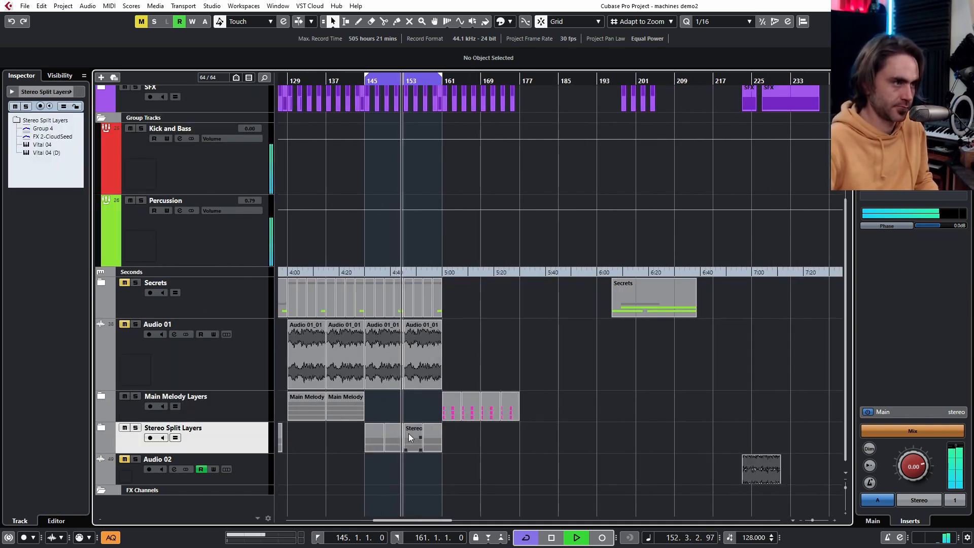
scroll(358, 467, right, 2)
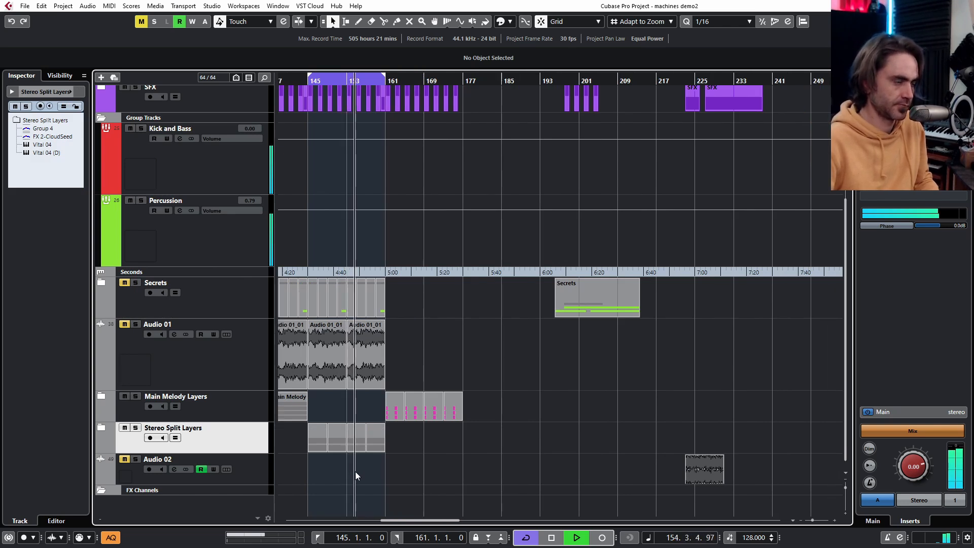
key(space)
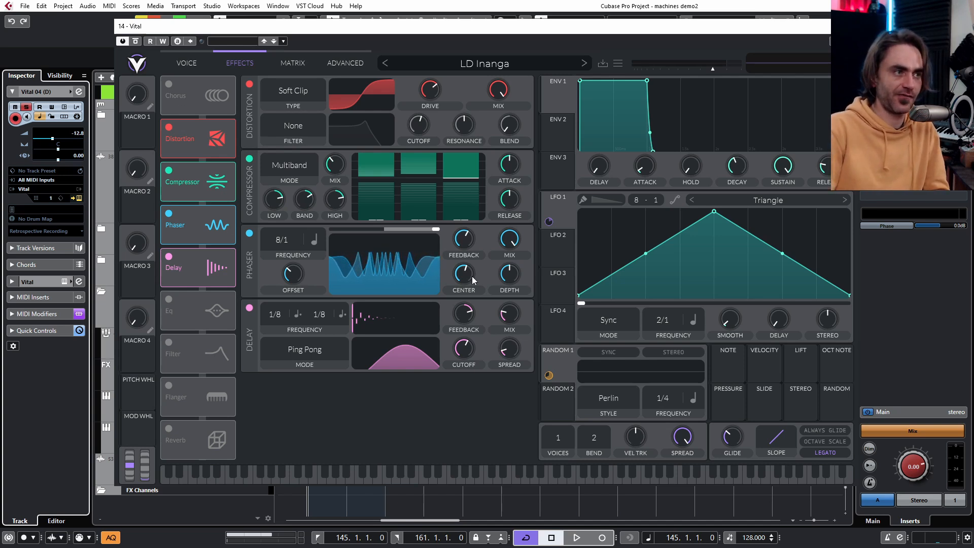
Step: Turn the delay mix down to zero and switch off the Delay effect in the Vital 04 (D) synth, and close it
drag(513, 322, 507, 369)
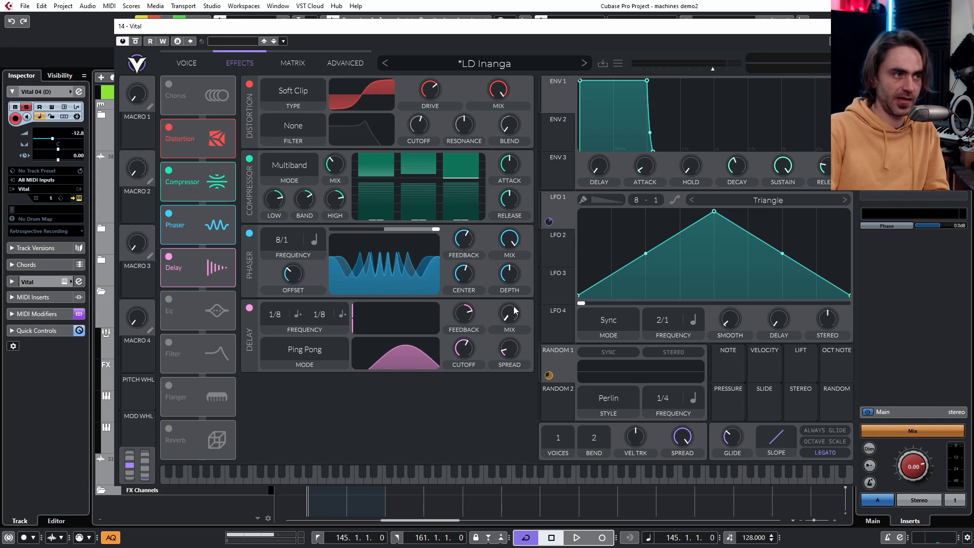
click(169, 256)
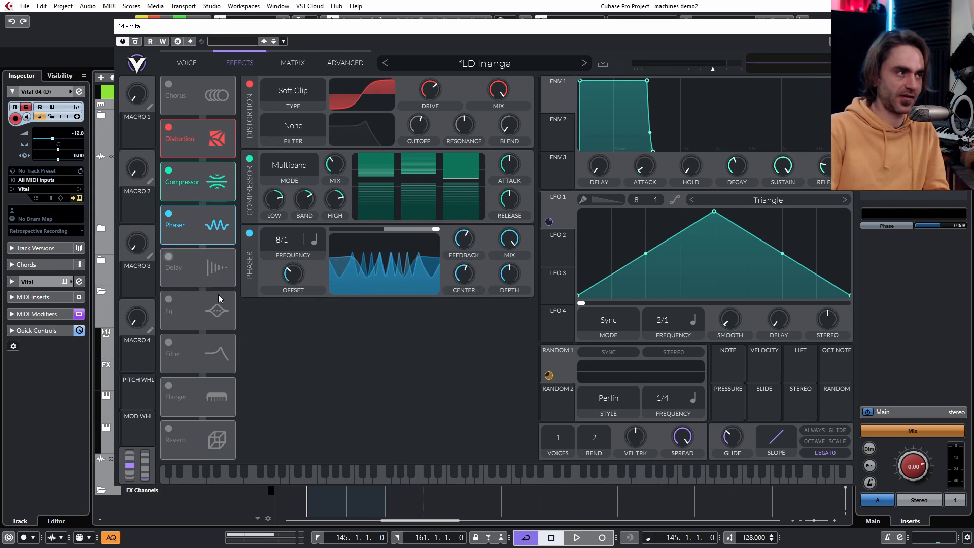
click(847, 26)
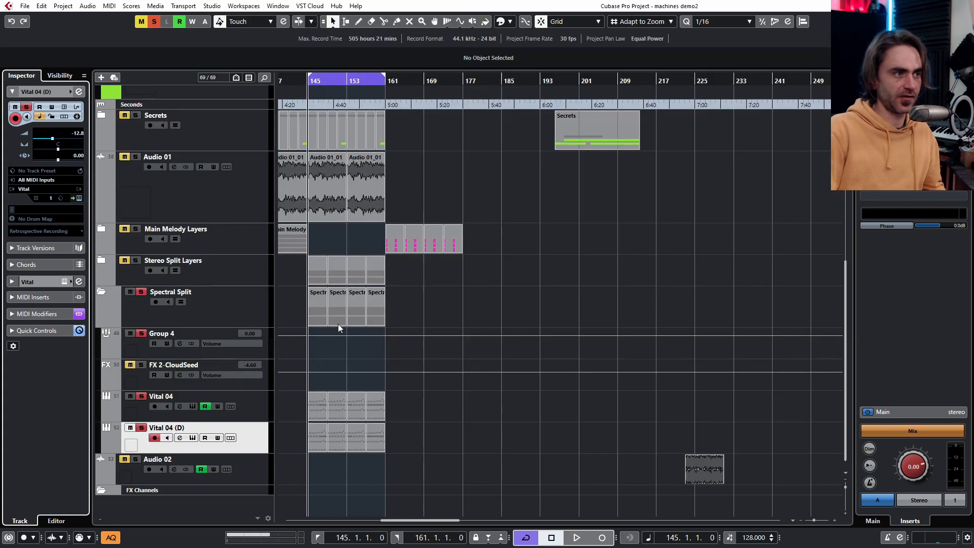
Step: Switch off the Reverb and Delay effects in the Vital 04 track's LD Atlantic Croaker patch and close the synth
click(261, 413)
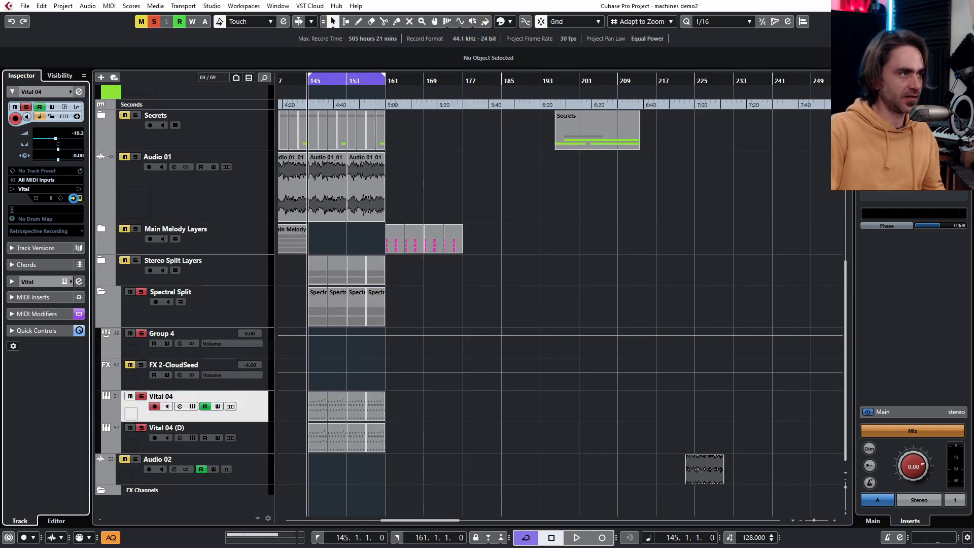
click(192, 406)
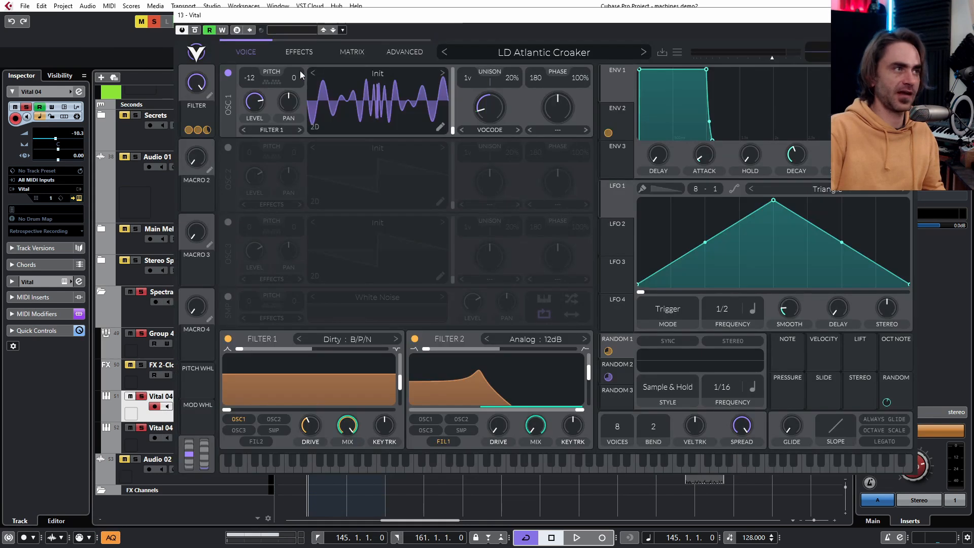
click(297, 52)
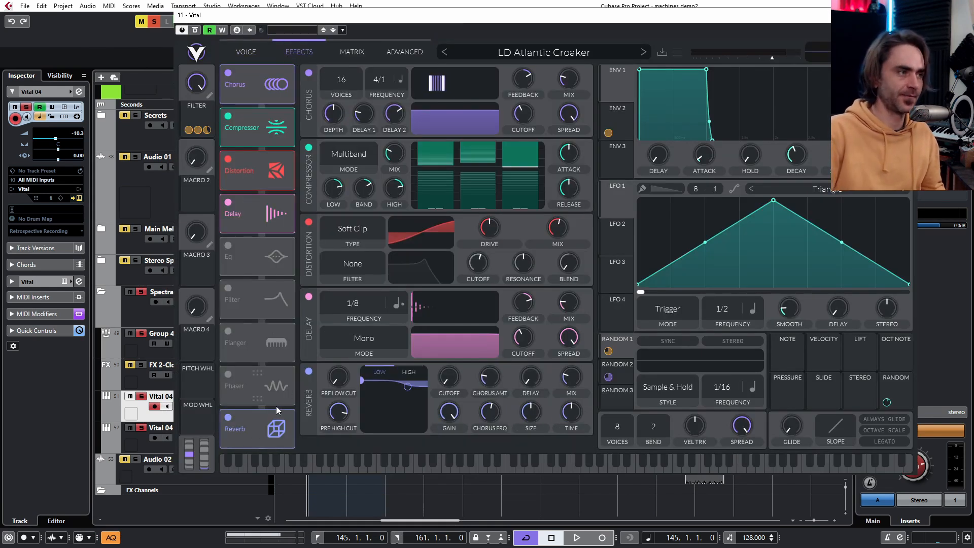
click(228, 418)
click(227, 202)
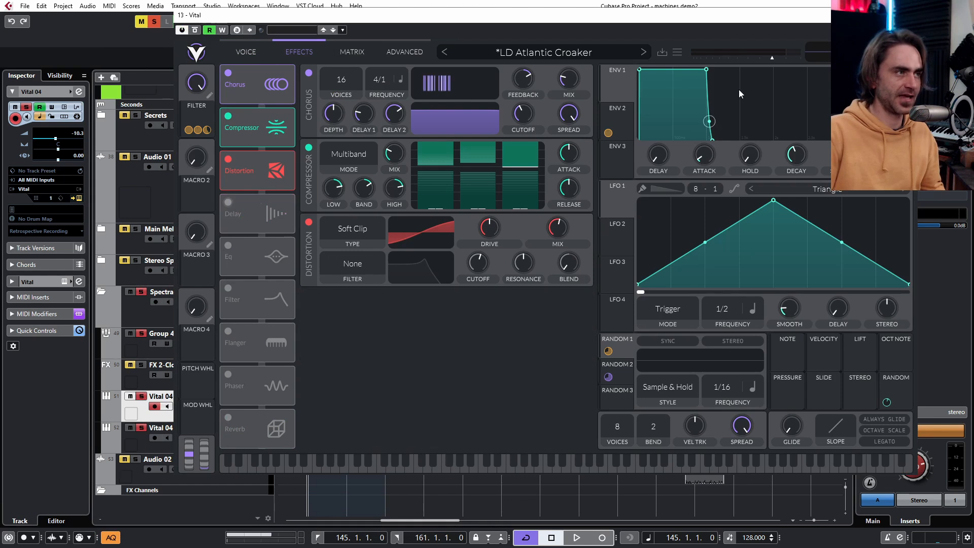
click(906, 15)
click(606, 261)
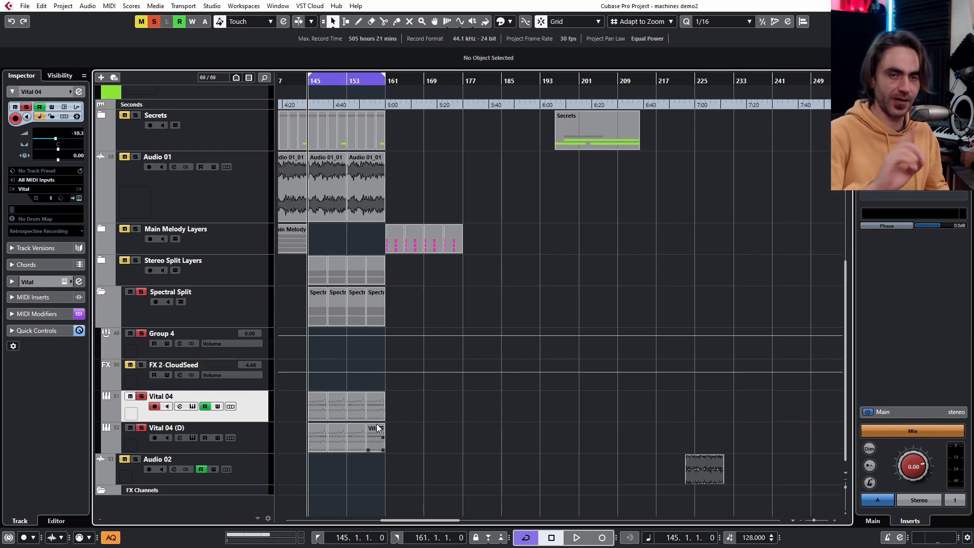
Step: Play the soloed Spectral Split layers from bar 145 with the loop section enlarged in the arrangement
key(space)
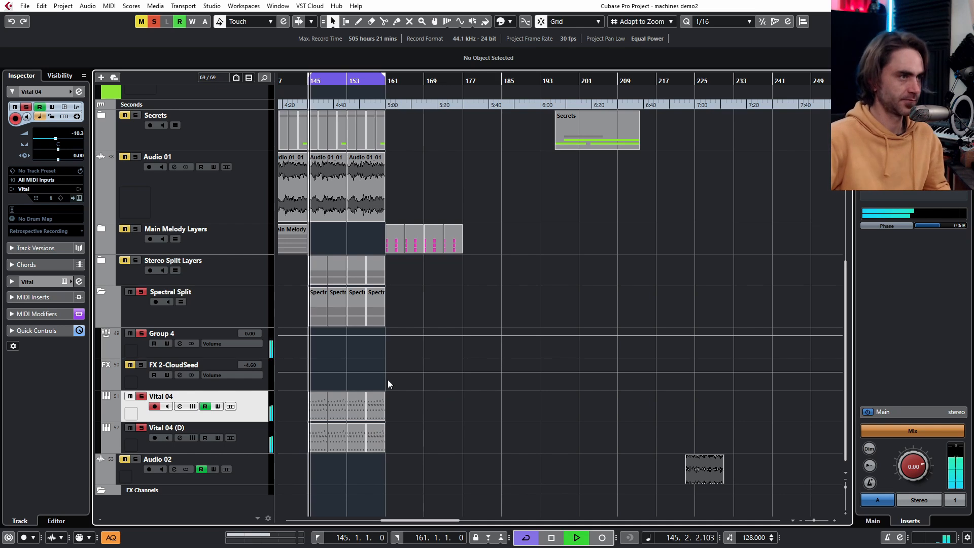
scroll(352, 428, up, 3)
scroll(383, 439, left, 5)
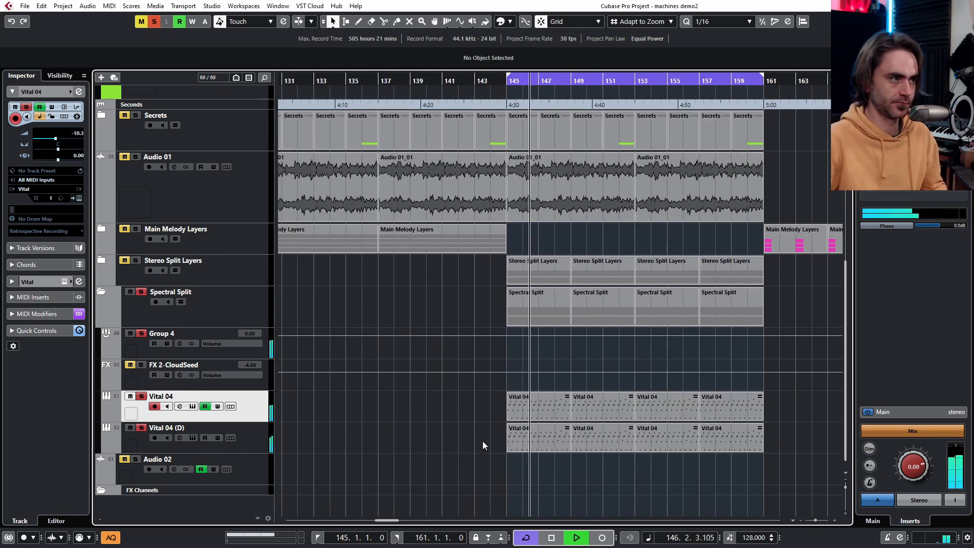
scroll(479, 440, right, 2)
scroll(431, 426, up, 3)
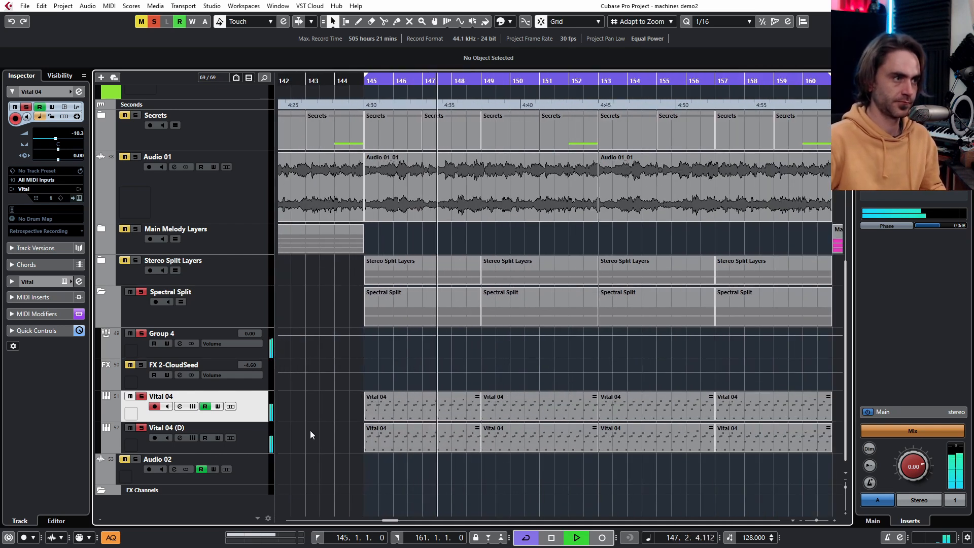
Step: Compare the two Vital 04 layers by toggling their mutes, leave Vital 04 muted and Vital 04 (D) audible, and stop playback
click(129, 398)
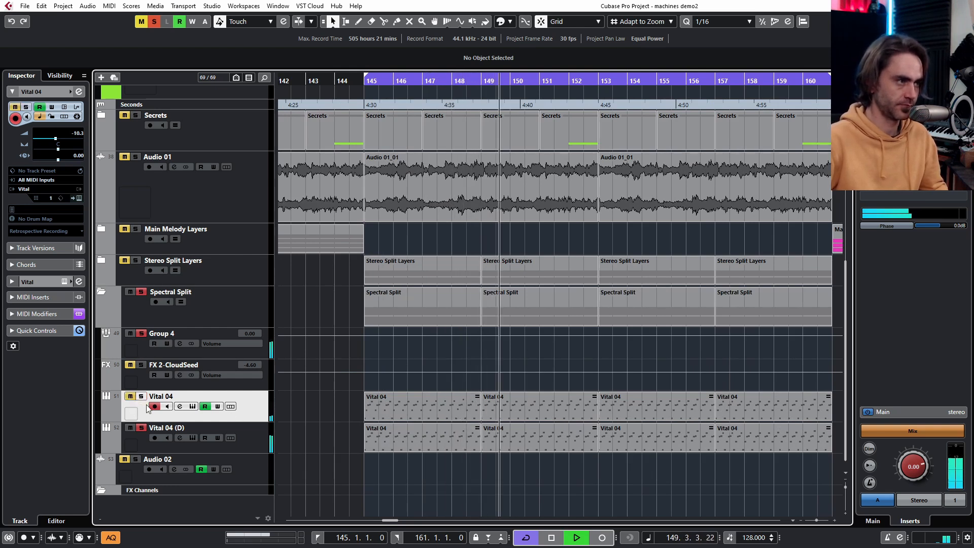
click(130, 396)
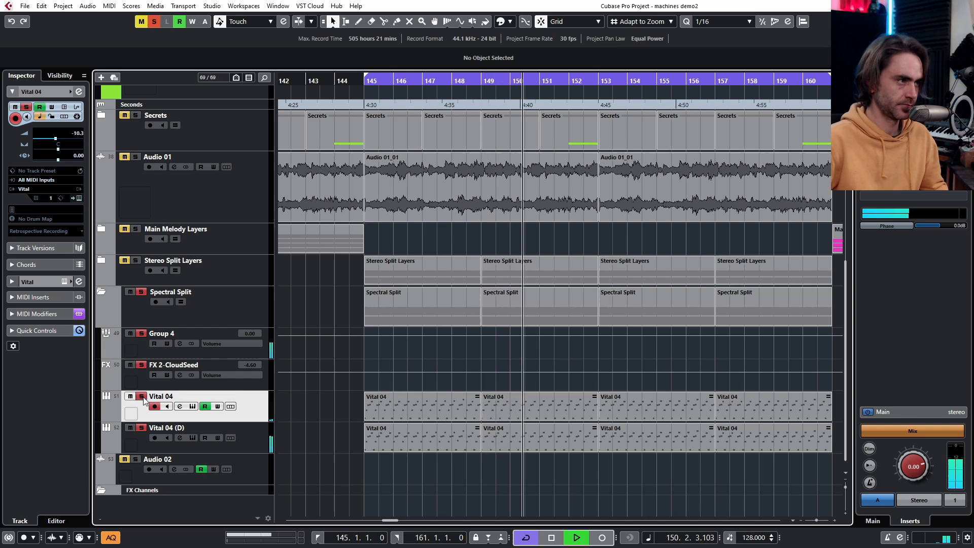
click(130, 428)
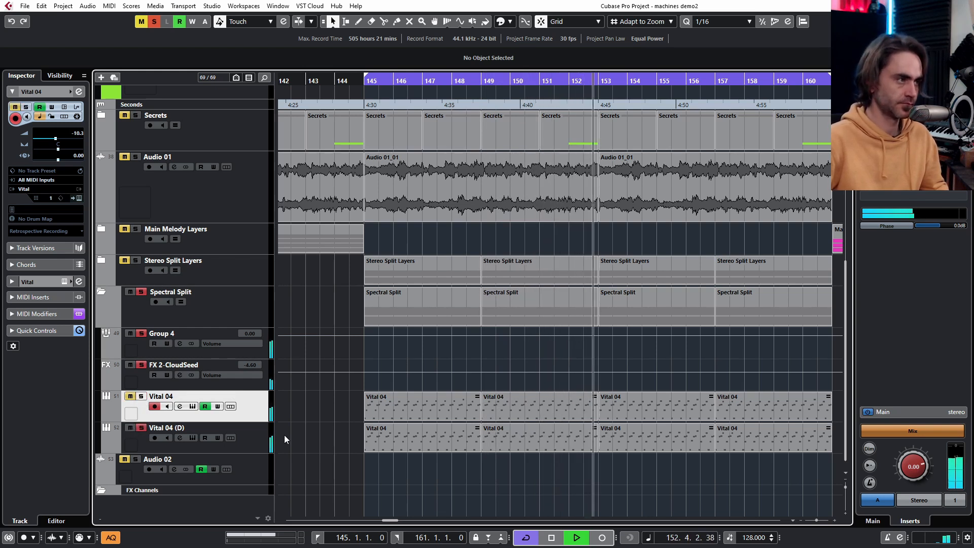
key(space)
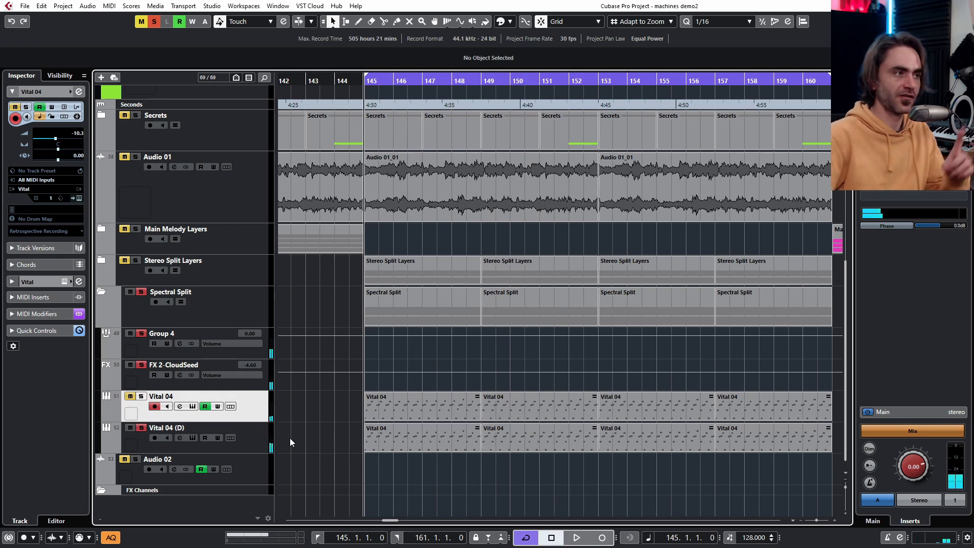
Step: Enlarge the Vital 04 (D) track and load soothe2 in the channel insert slot above kHs Stereo
click(259, 432)
drag(257, 451, 255, 482)
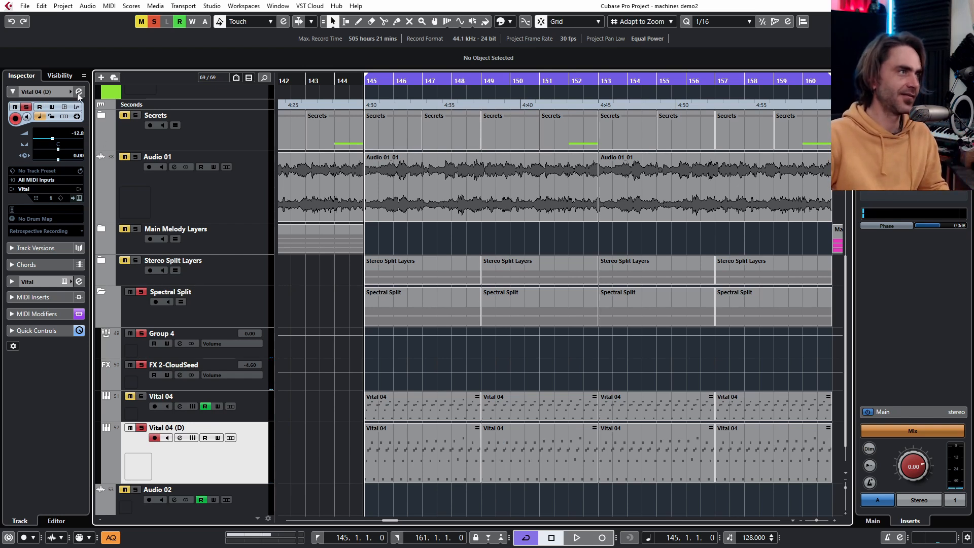
click(266, 405)
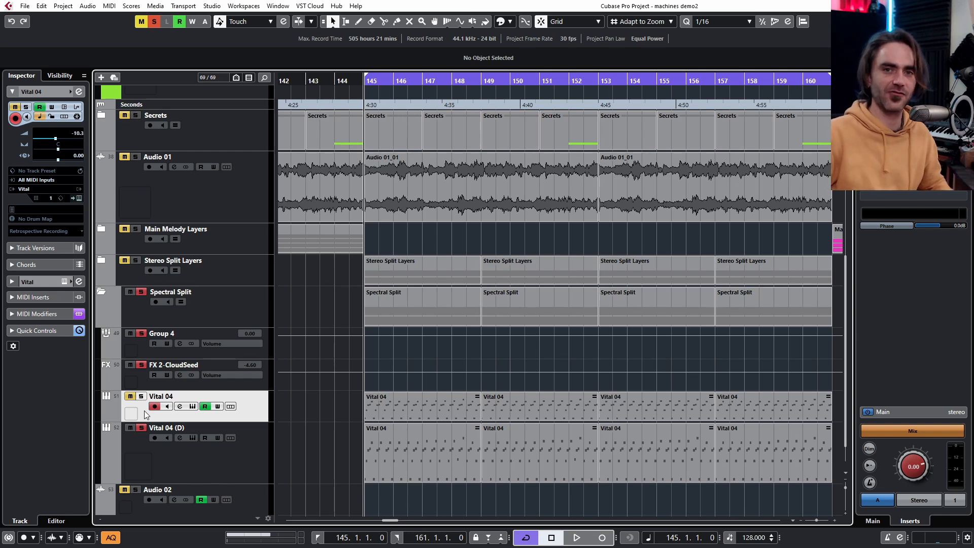
click(217, 464)
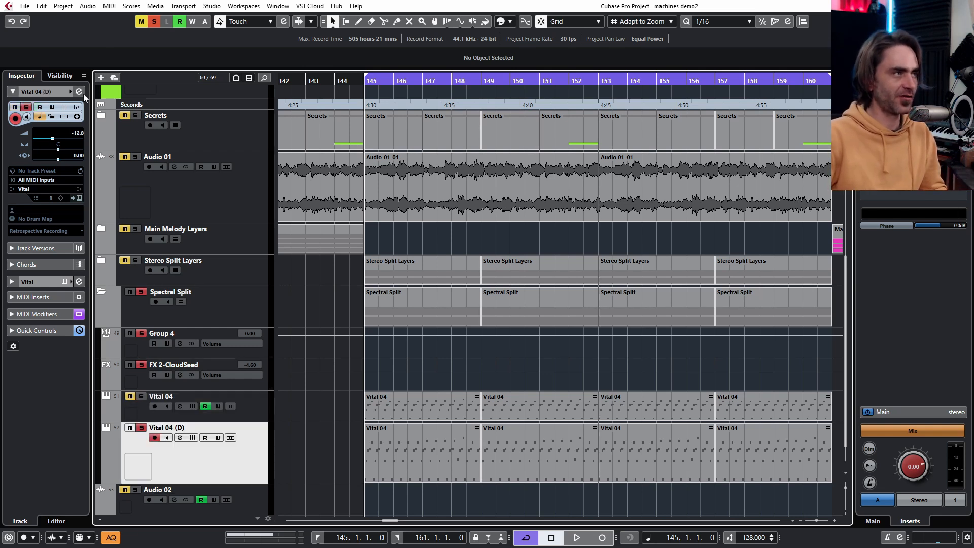
click(80, 92)
click(154, 118)
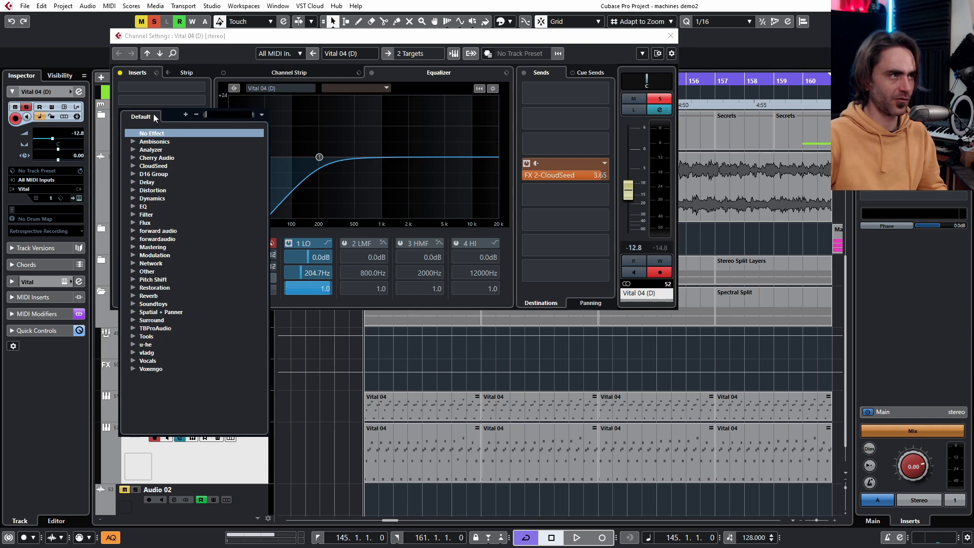
text(soothe)
key(Return)
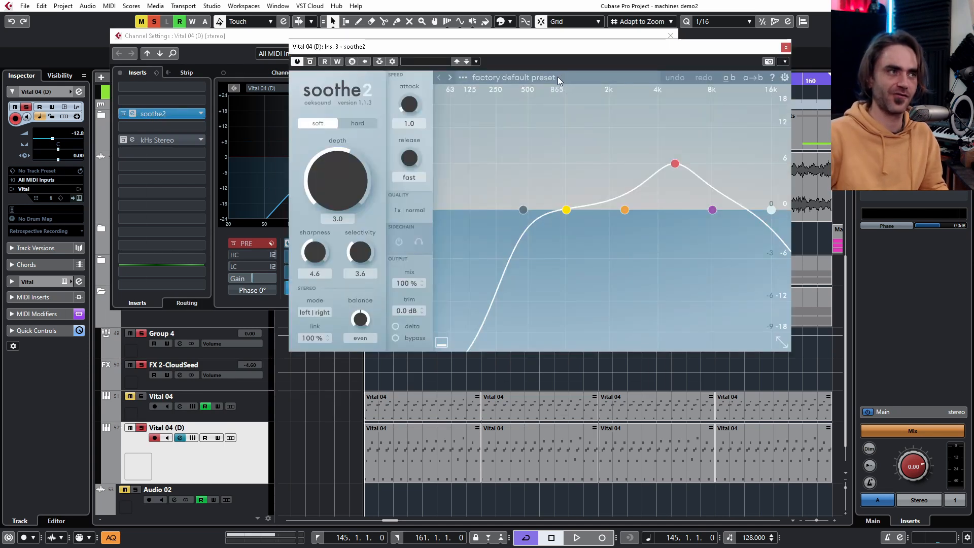
Step: During playback, try soothe2 in hard mode with depth 14.4 and band 3 at about 3.8 kHz and 12 dB sensitivity
key(space)
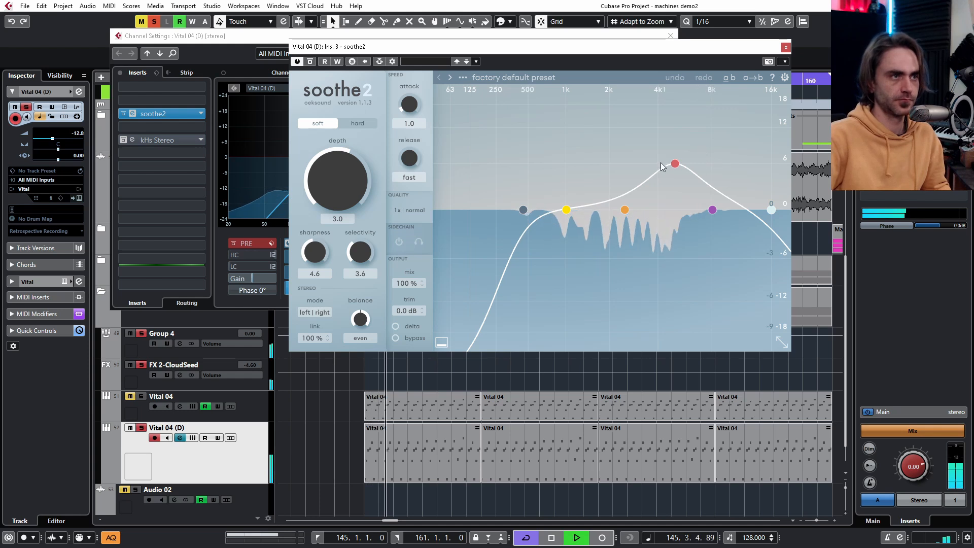
drag(676, 171, 655, 134)
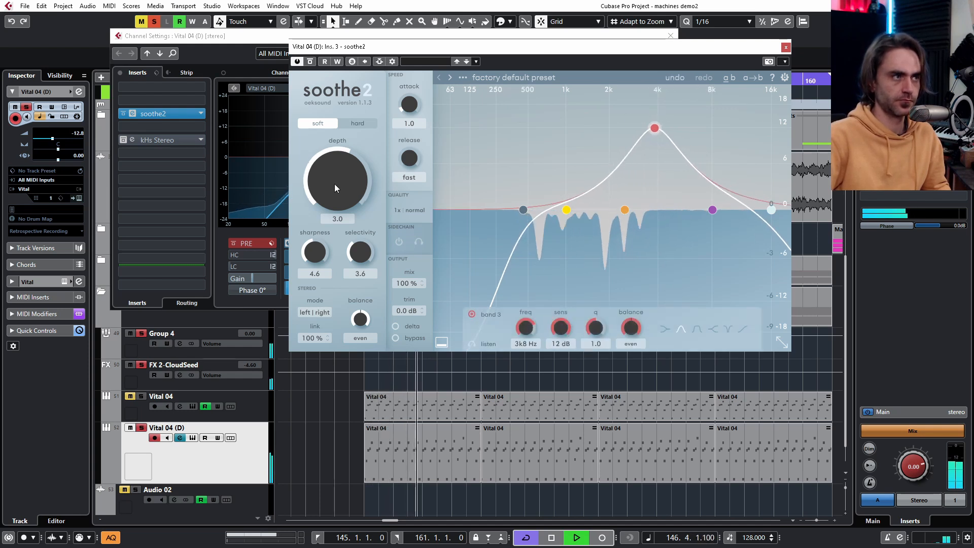
drag(334, 184, 367, 133)
click(357, 124)
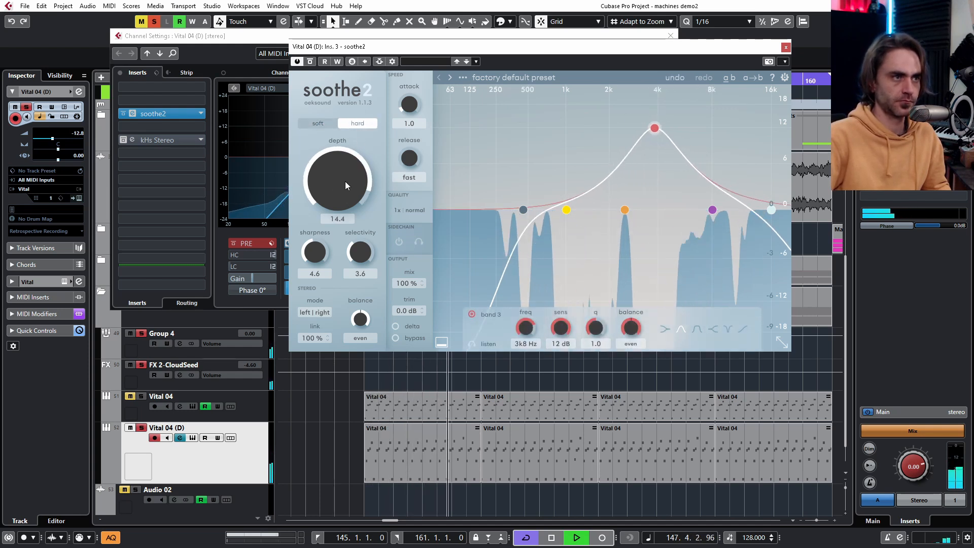
key(space)
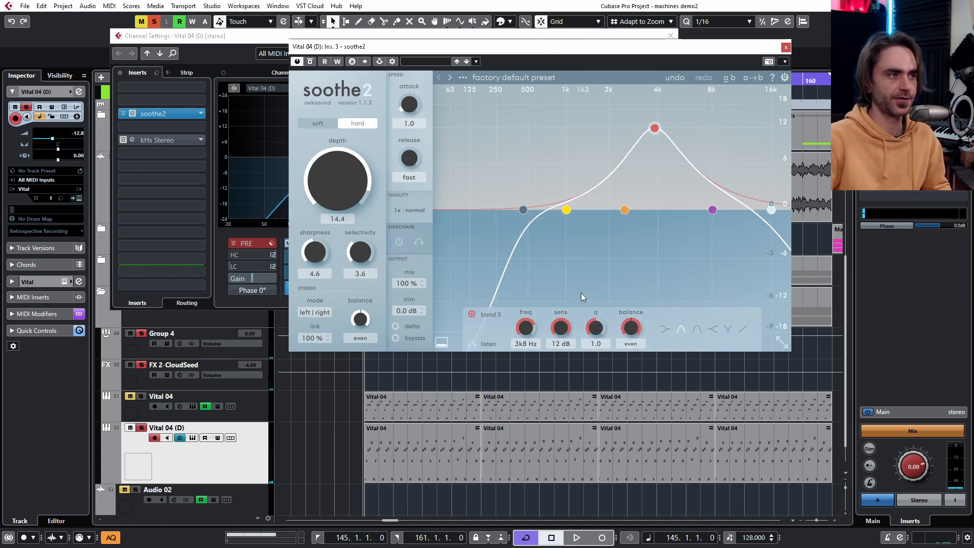
Step: Enable delta monitoring in soothe2, set band 3 to about 3.7 kHz and 9.8 dB sensitivity, and start playback
click(396, 324)
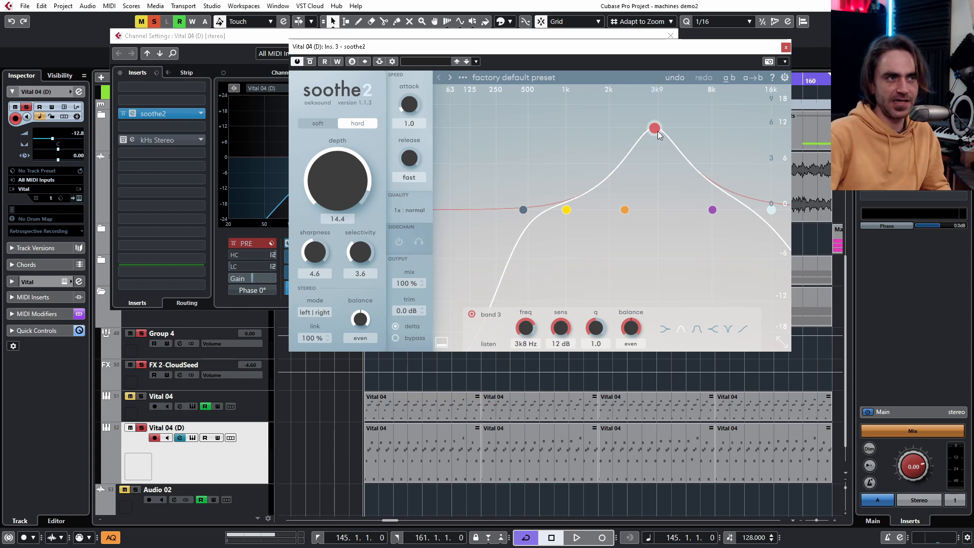
drag(658, 133, 657, 146)
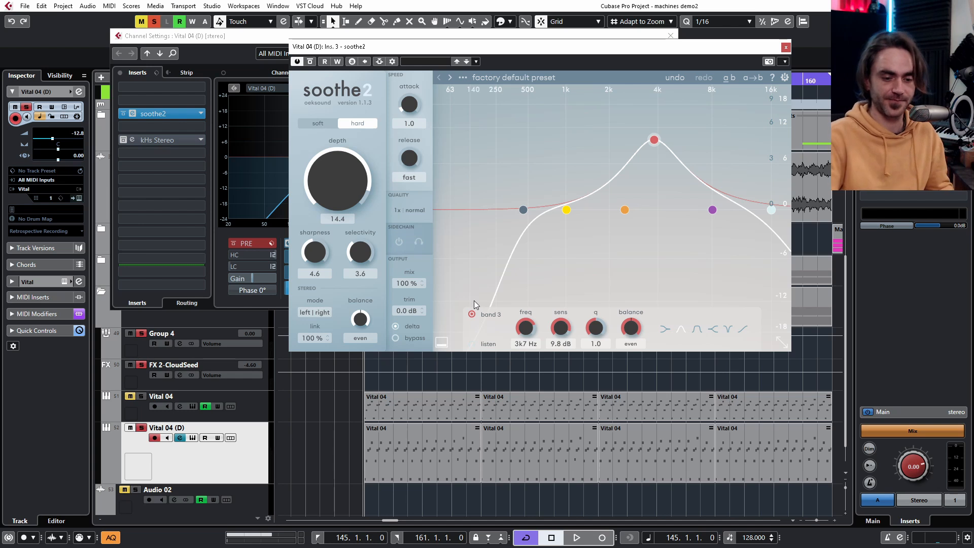
key(space)
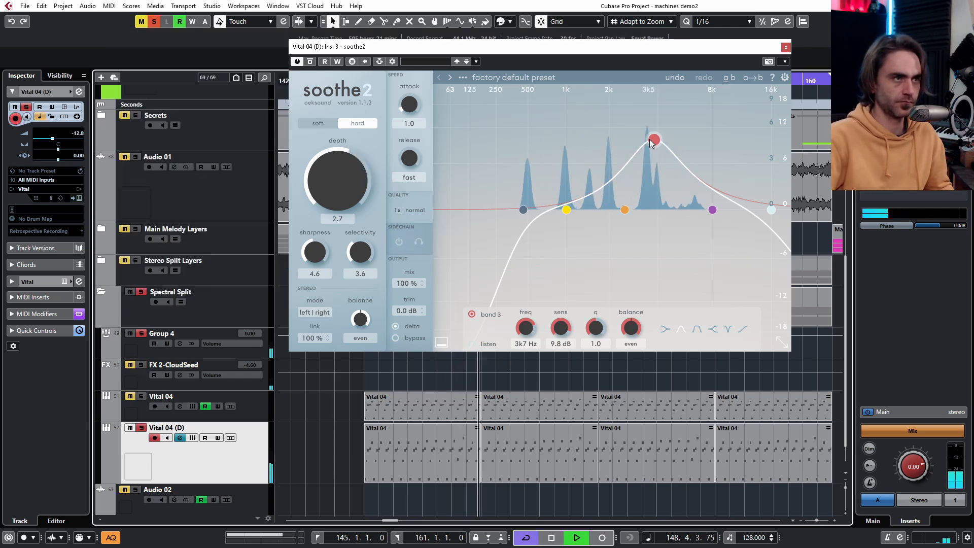
Step: Set soothe2's band 3 to about 3.3 kHz and 12 dB sensitivity, lower the depth, and switch to soft mode
mouse_move(654, 139)
mouse_down()
mouse_move(623, 128)
mouse_move(644, 128)
mouse_up()
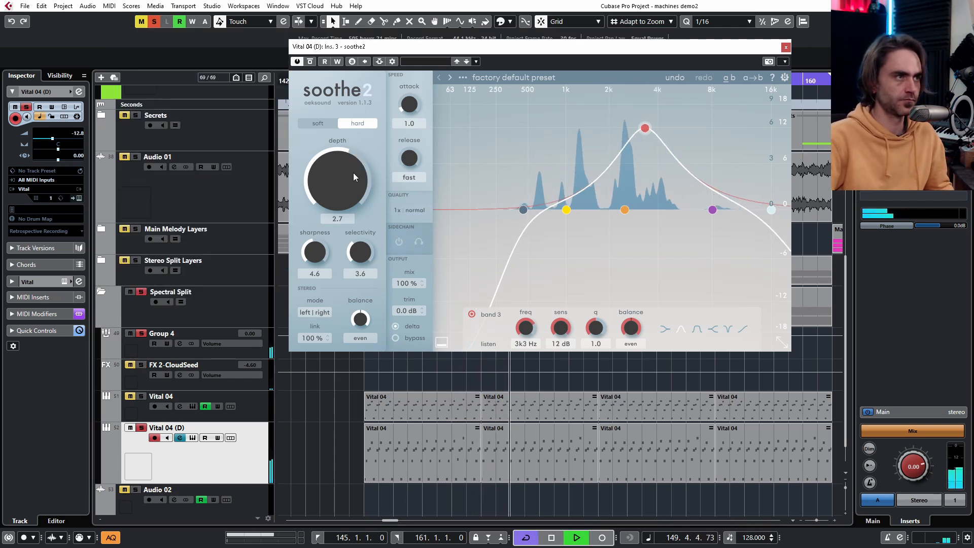
drag(353, 173, 328, 197)
click(318, 123)
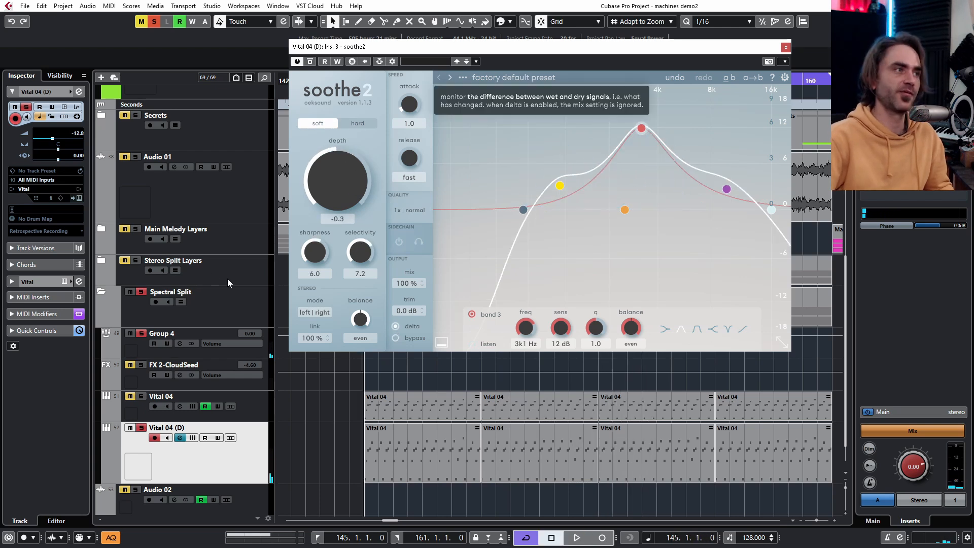
Step: Copy the soothe2 insert from the Vital 04 (D) channel to the same slot on Vital 04, and play both layers soloed
key(F3)
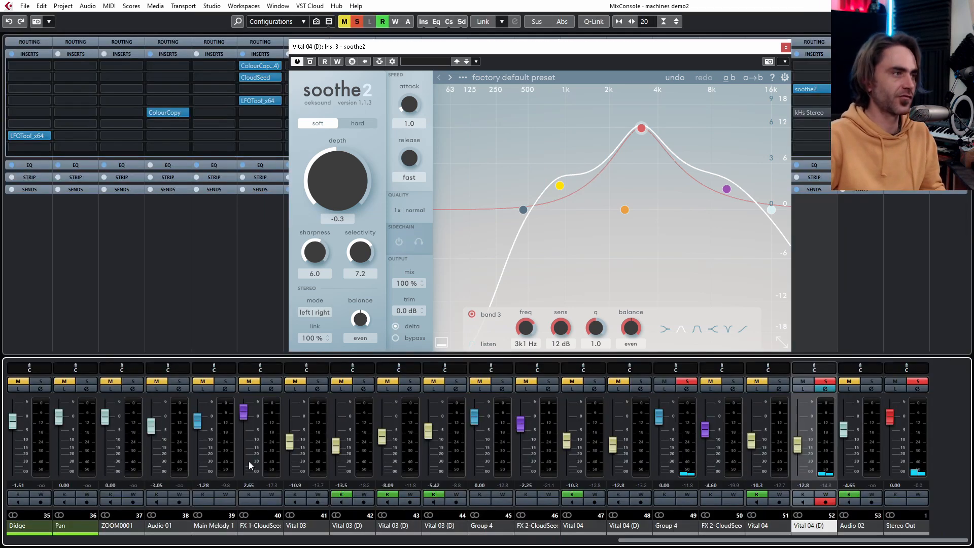
click(785, 48)
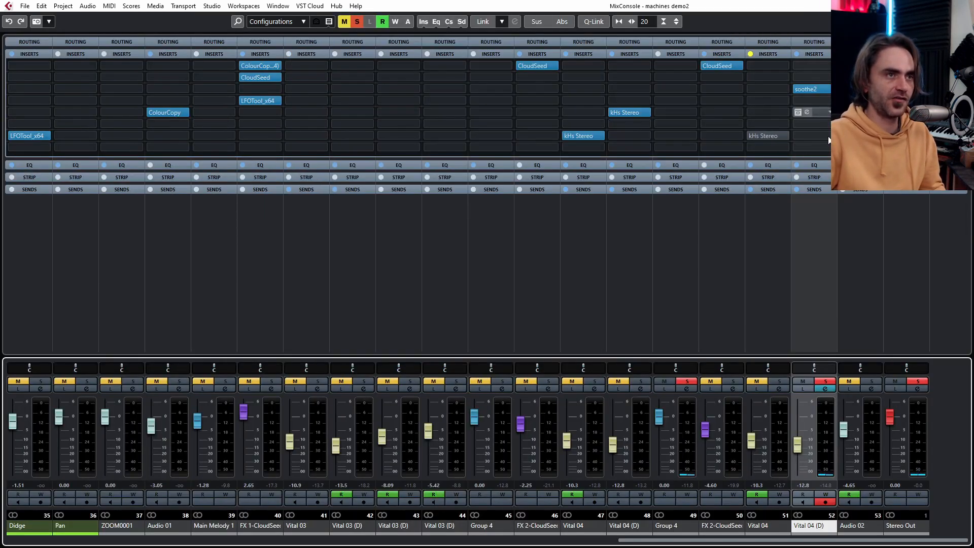
drag(810, 88, 761, 88)
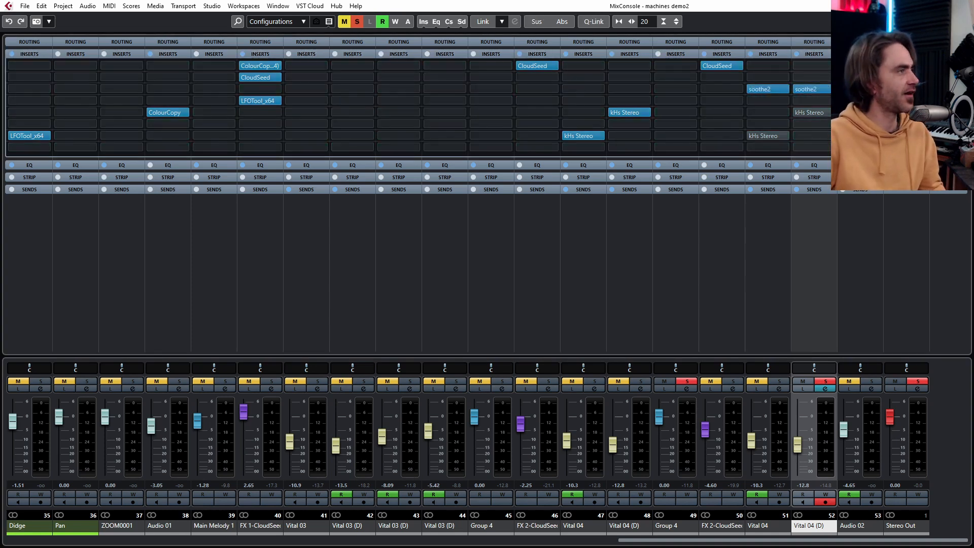
drag(515, 83, 572, 88)
click(260, 364)
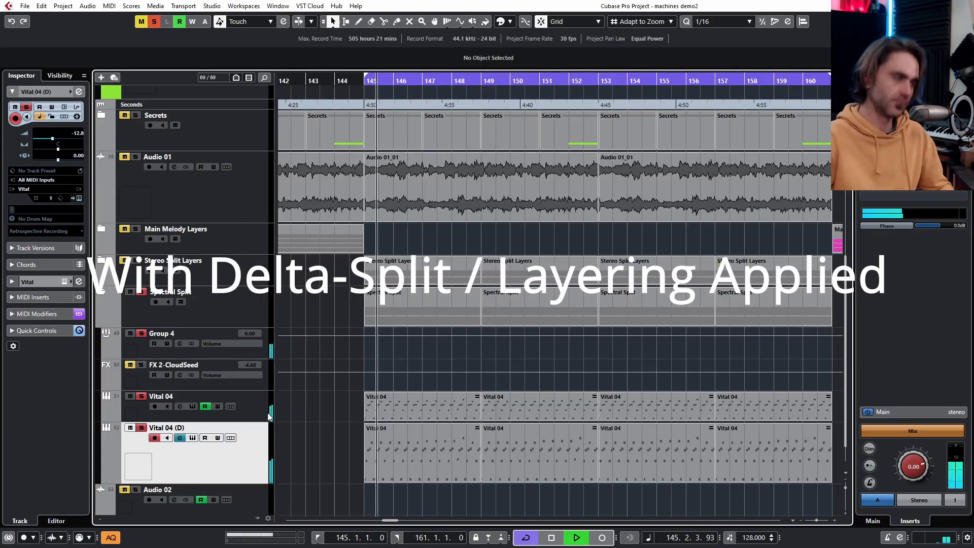
Step: Link the Vital 04 and Vital 04 (D) channels with Q-Link, and compare their sound with all inserts bypassed and reactivated
key(F3)
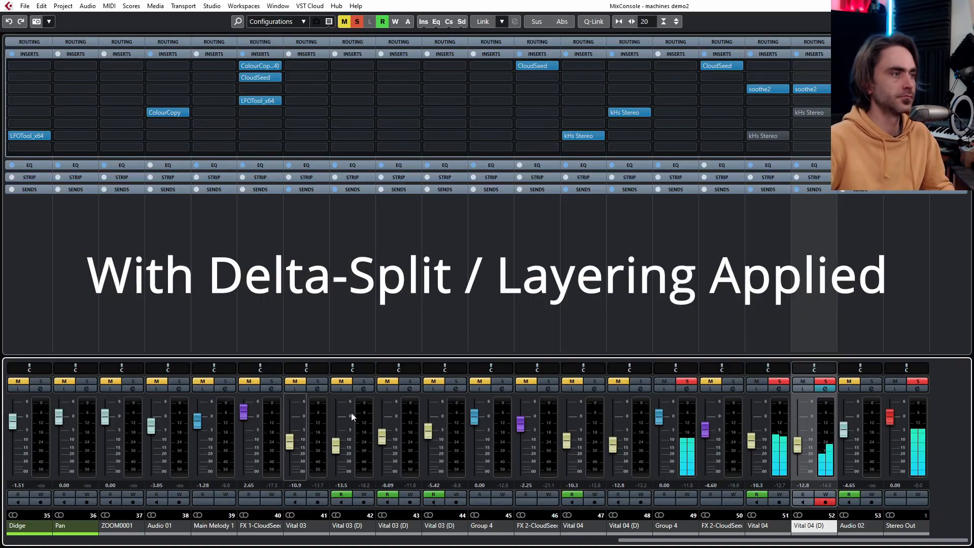
click(753, 525)
key(alt+shift)
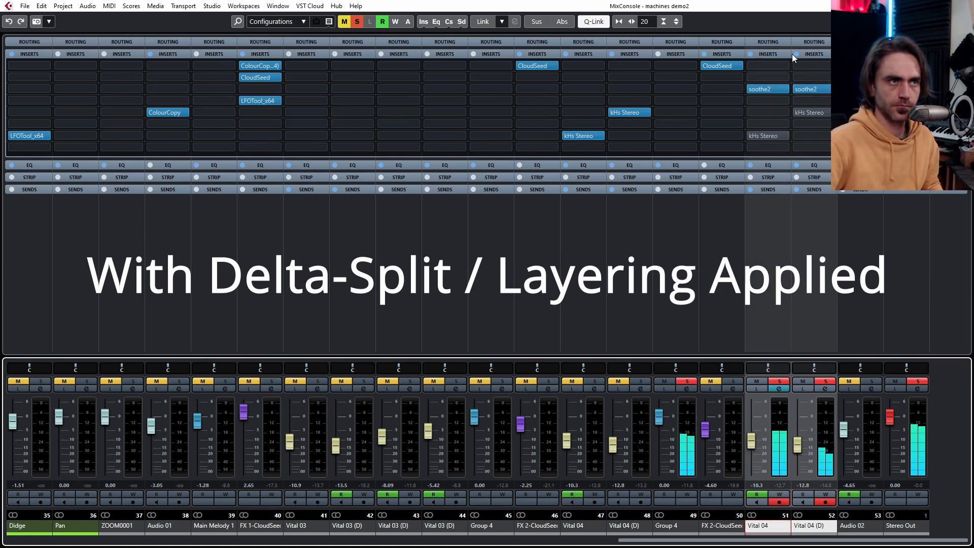
click(796, 55)
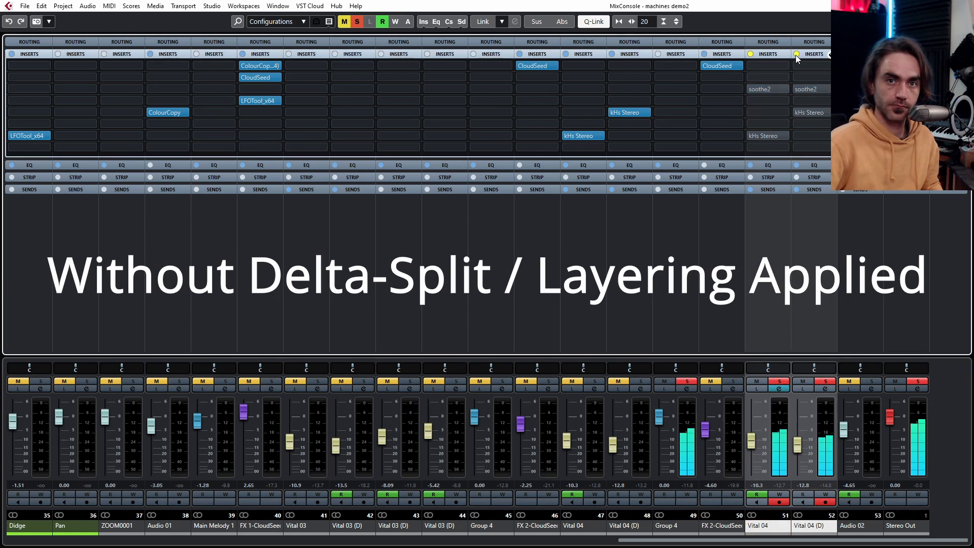
click(796, 54)
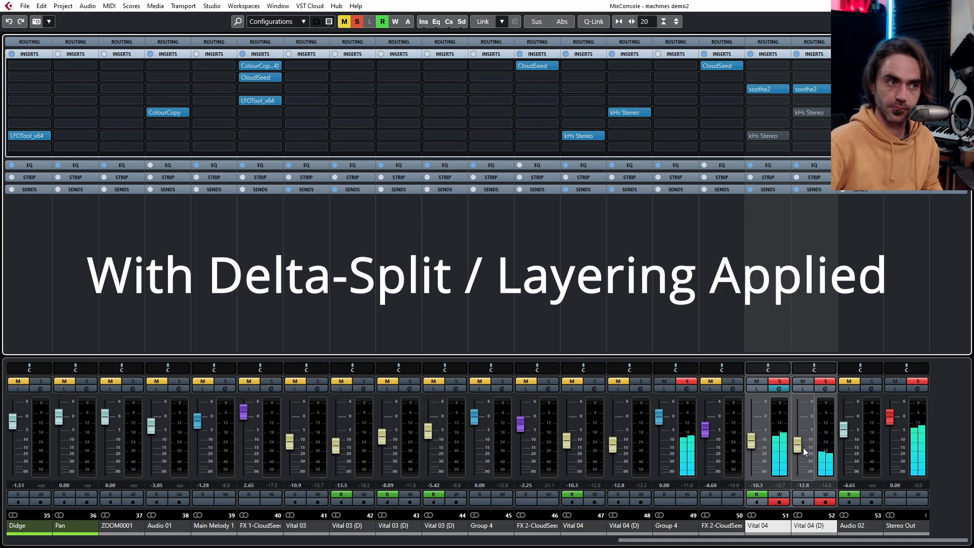
Step: Raise the linked Vital 04 and Vital 04 (D) faders to about -6.14 and -1.20 dB, and check Vital 04 (D)'s channel settings
drag(801, 447, 798, 425)
click(825, 388)
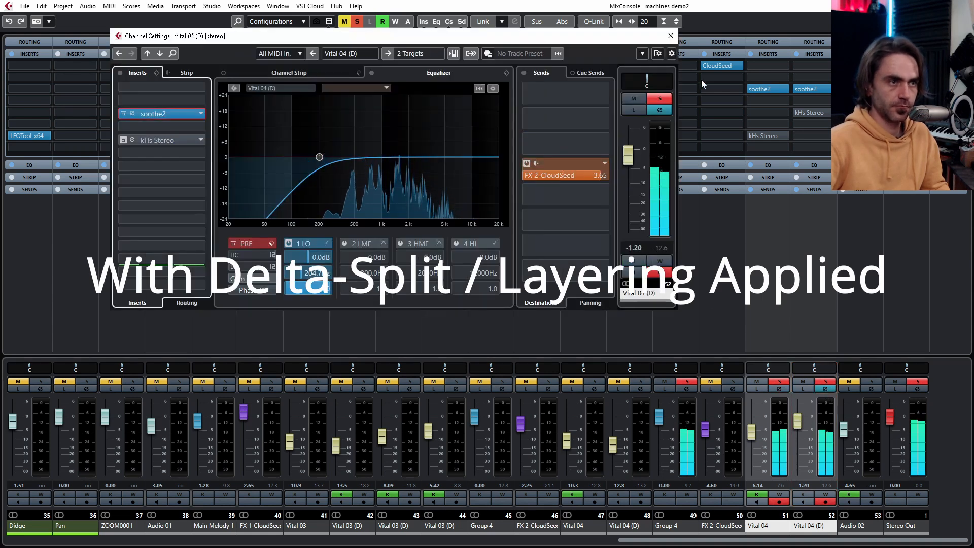
click(671, 36)
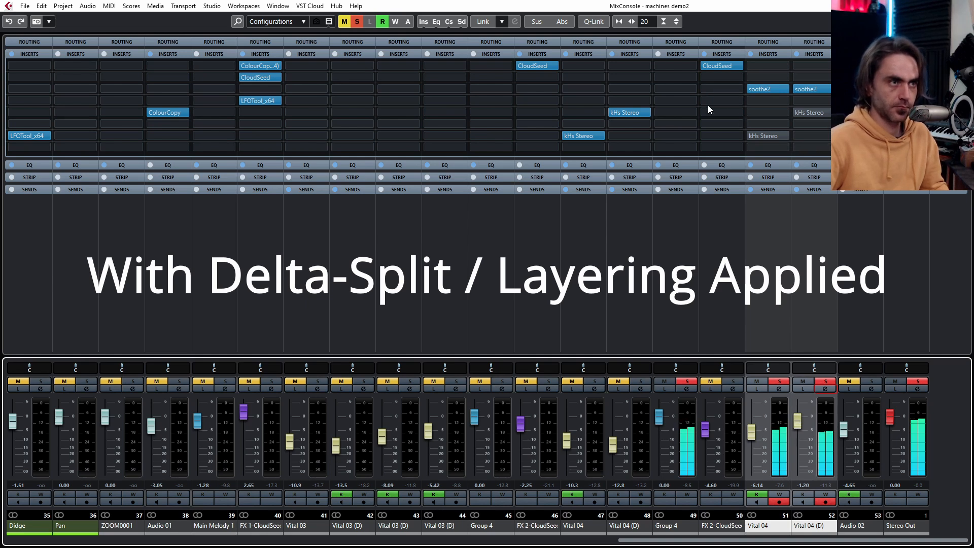
Step: Load ColourCopy(x64) in the second insert slot of the Group 4 channel, and solo the FX 2-CloudSeed track
click(671, 77)
text(colour)
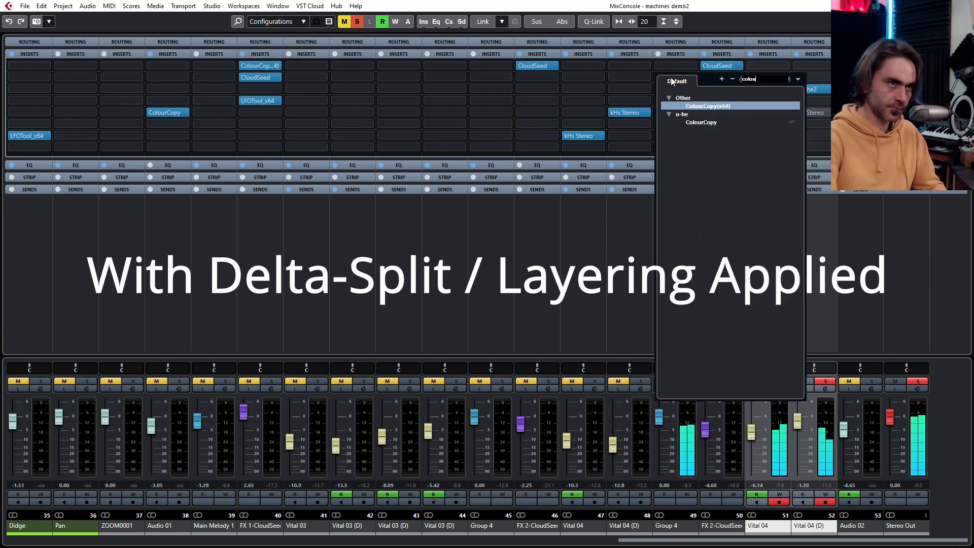
key(Return)
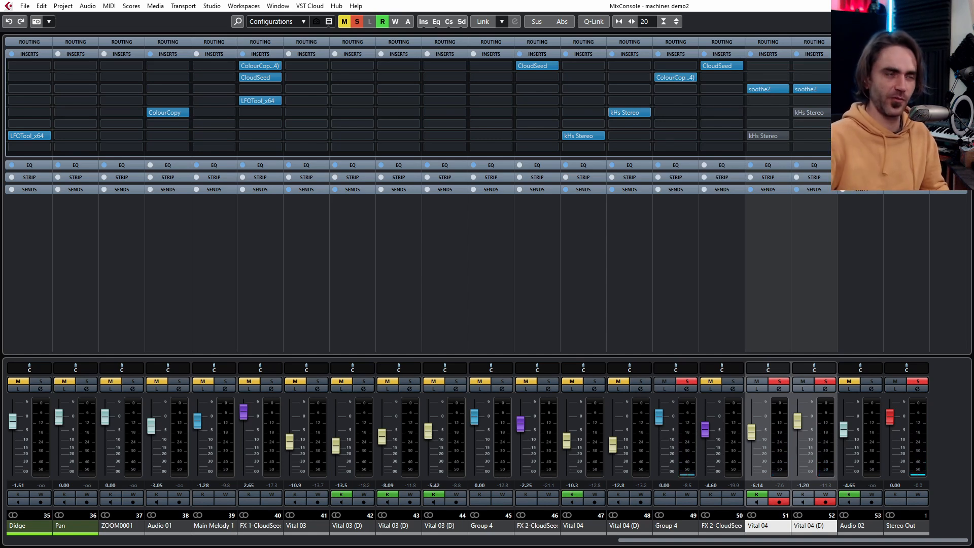
key(F3)
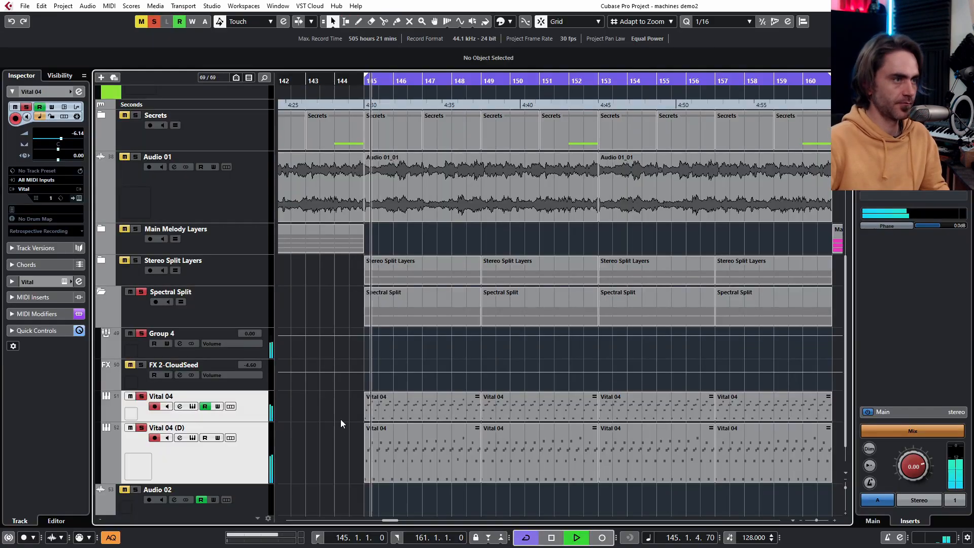
click(134, 365)
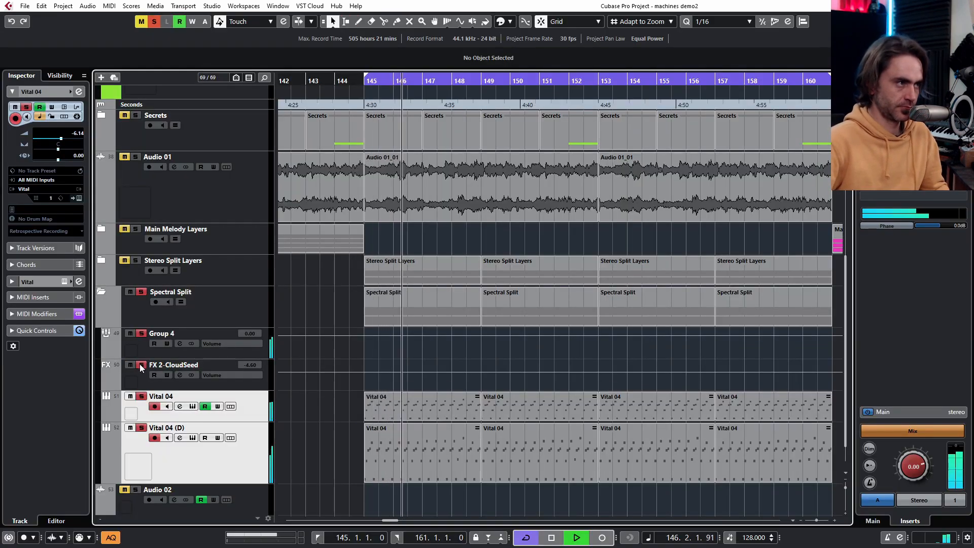
Step: Review the ColourCopy insert and the equalizer in Group 4's channel settings during playback
click(262, 354)
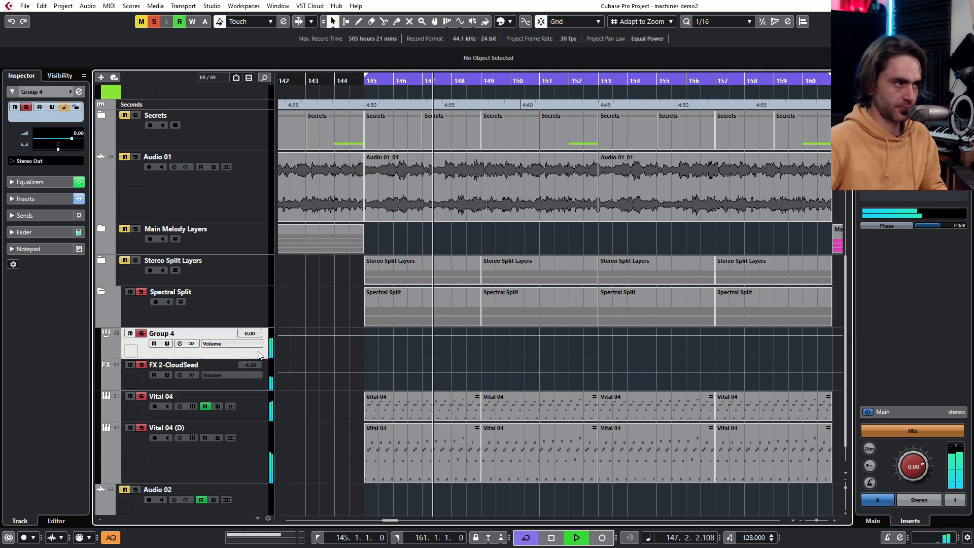
click(79, 92)
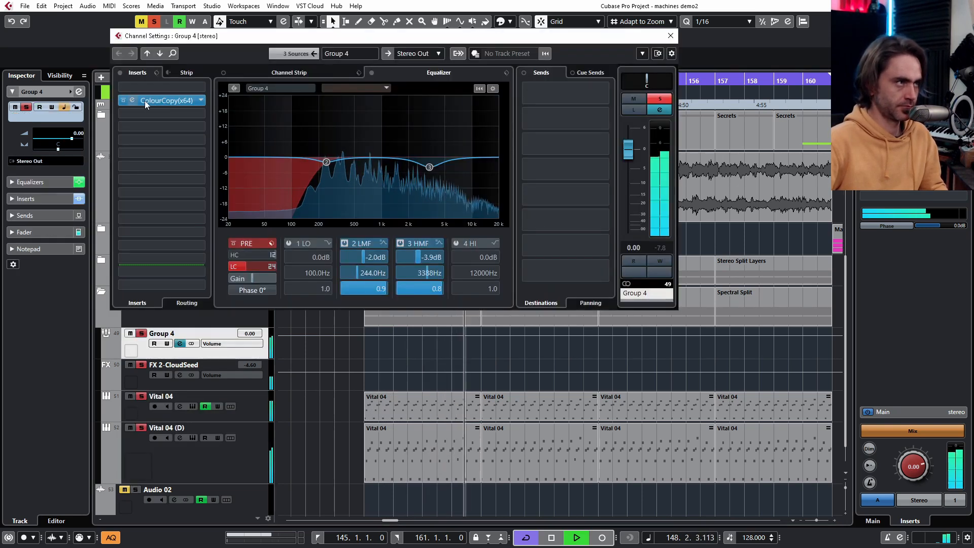
click(131, 100)
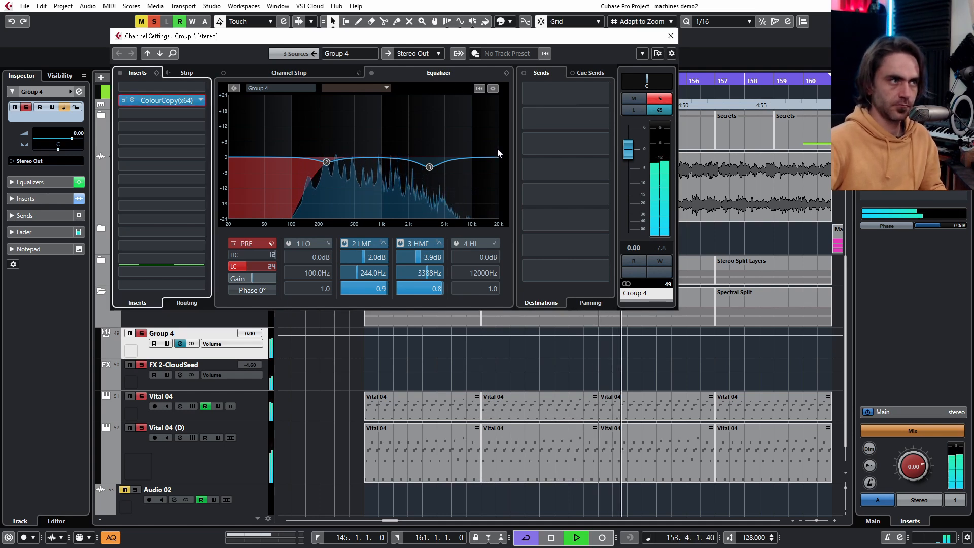
click(677, 35)
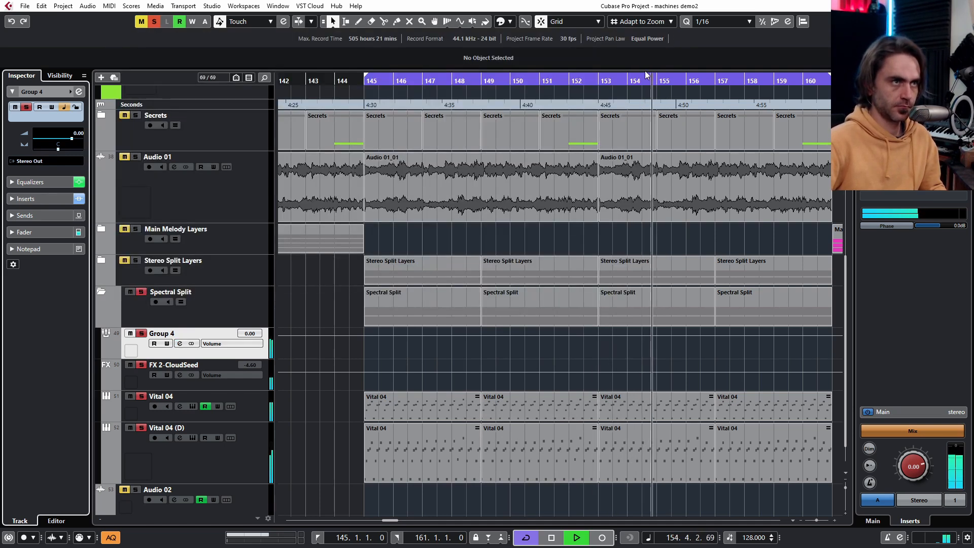
Step: Show a wider span of the arrangement, select Vital 04 (D), and turn off solo on the Spectral Split folder
key(g)
key(g)
key(g)
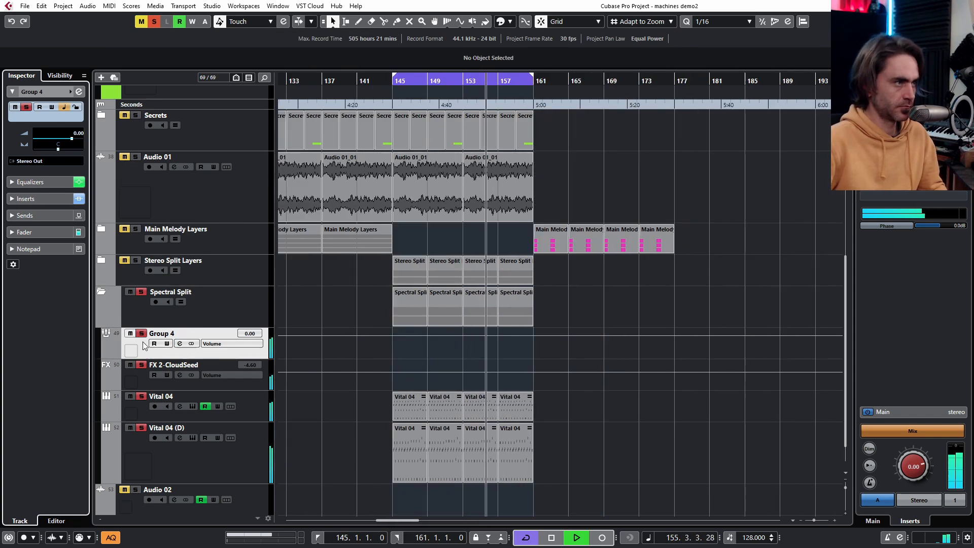
click(222, 470)
scroll(76, 137, down, 3)
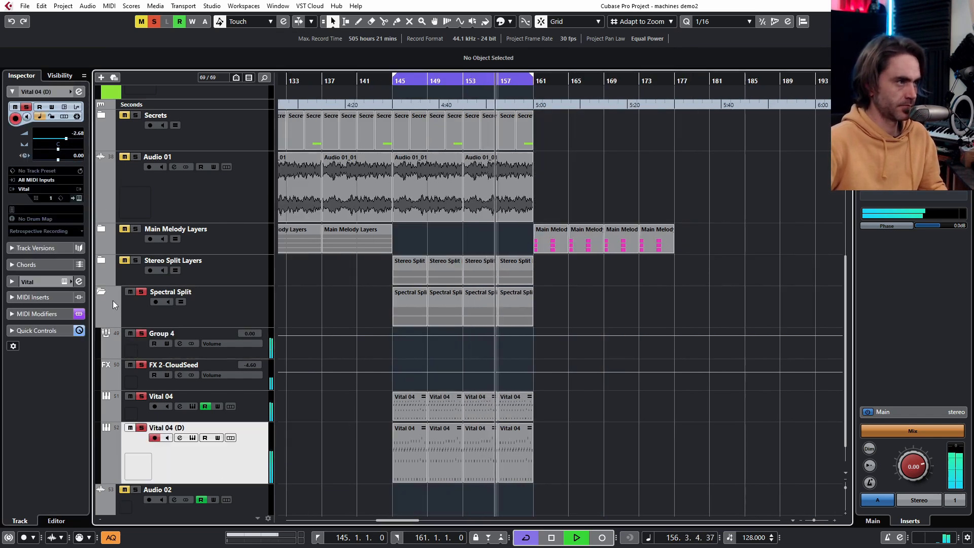
click(141, 292)
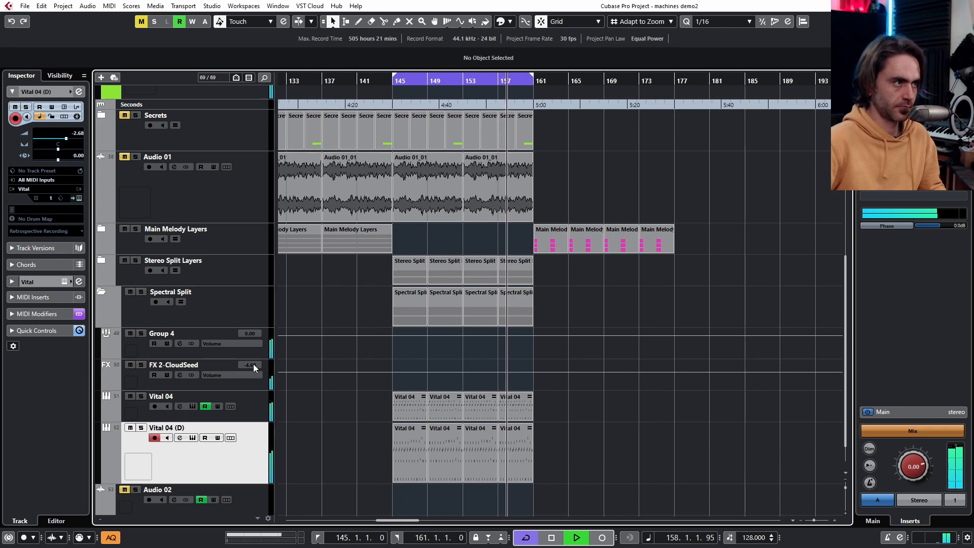
Step: Lower Group 4's volume to about -2.52 dB and mute the Stereo Split Layers folder
scroll(253, 334, down, 2)
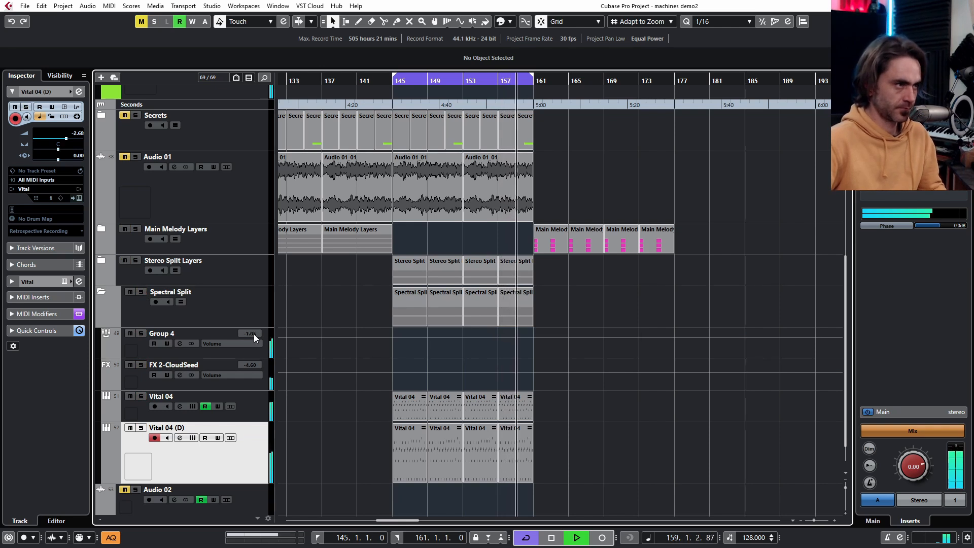
scroll(254, 334, down, 3)
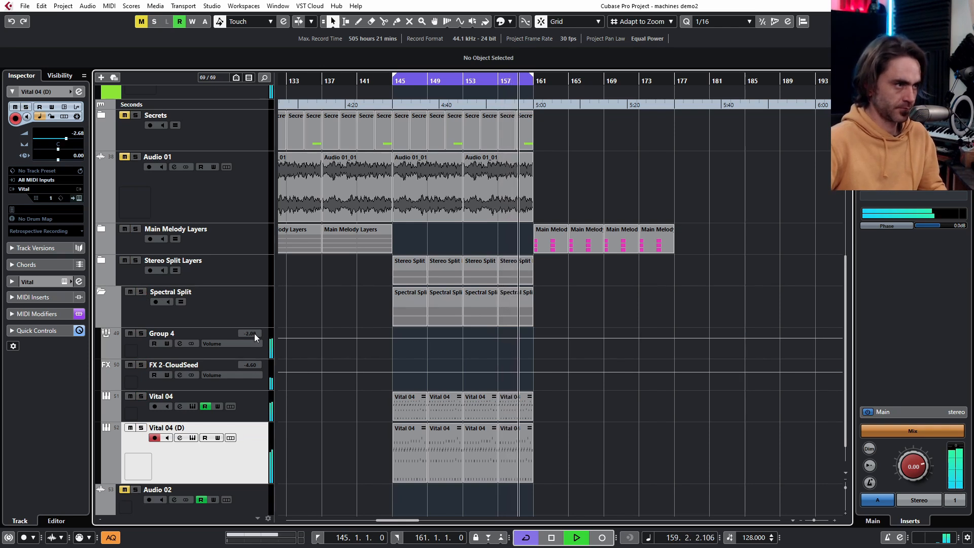
click(101, 292)
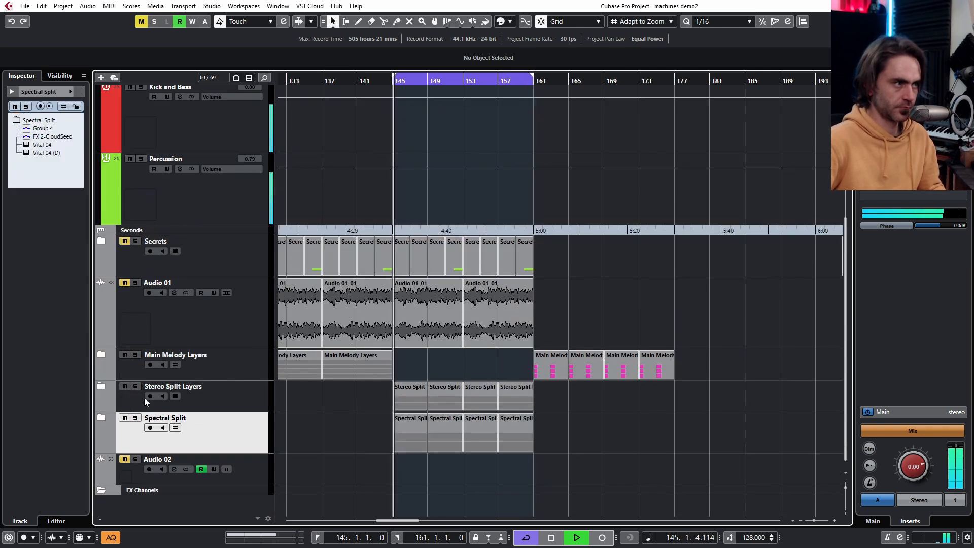
click(100, 417)
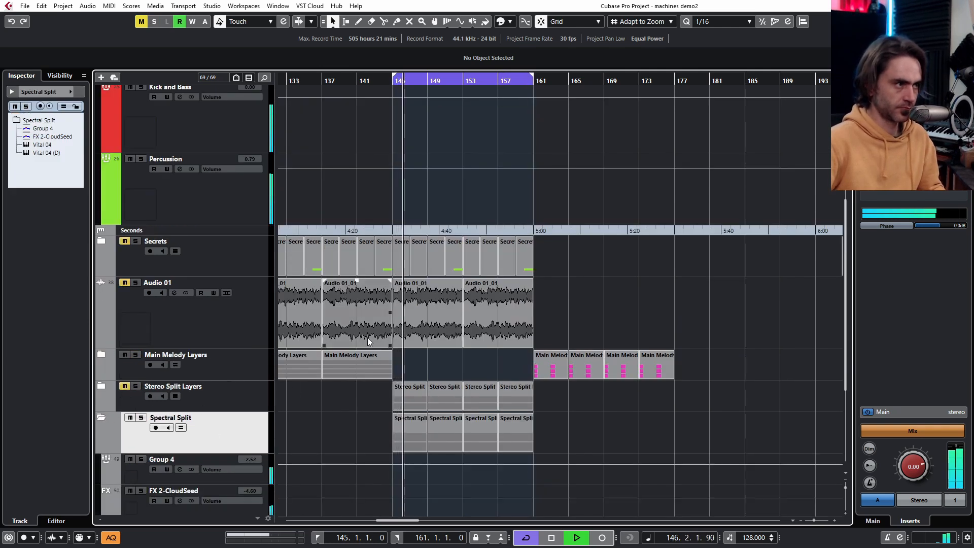
Step: Raise Group 4's volume to 0.00 dB and collapse the Spectral Split folder
scroll(220, 320, down, 3)
scroll(251, 303, up, 5)
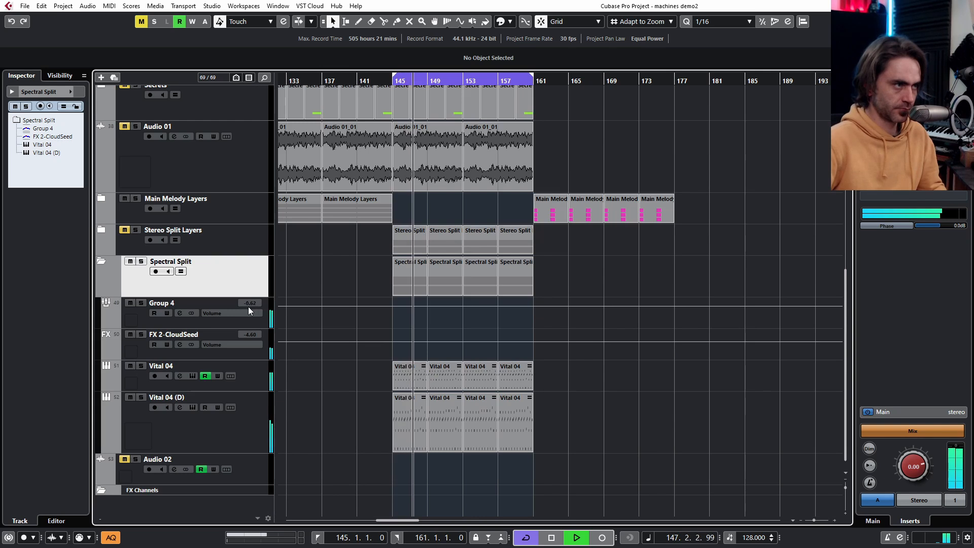
scroll(249, 304, up, 1)
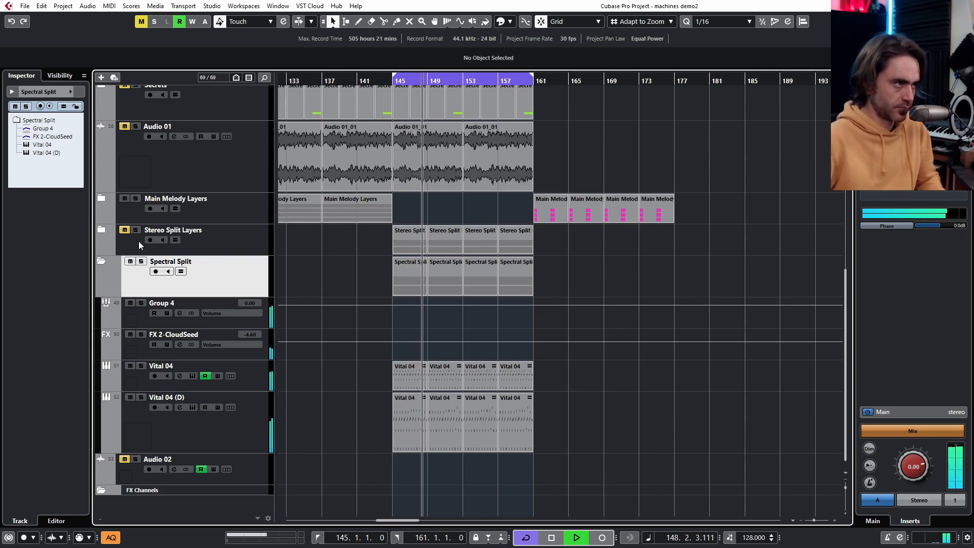
click(101, 261)
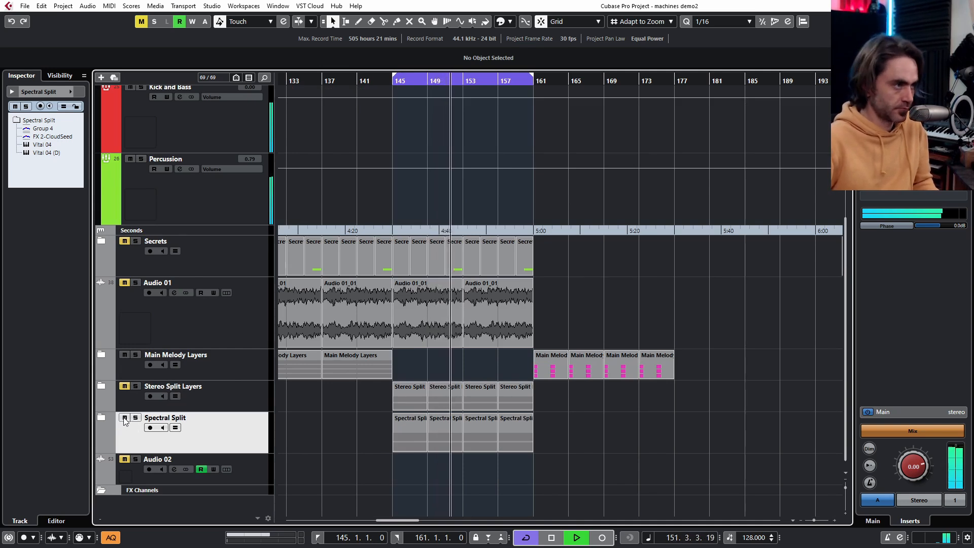
Step: Compare the two layering versions by swapping the mutes of Spectral Split and Stereo Split Layers, then restore Spectral Split
click(124, 418)
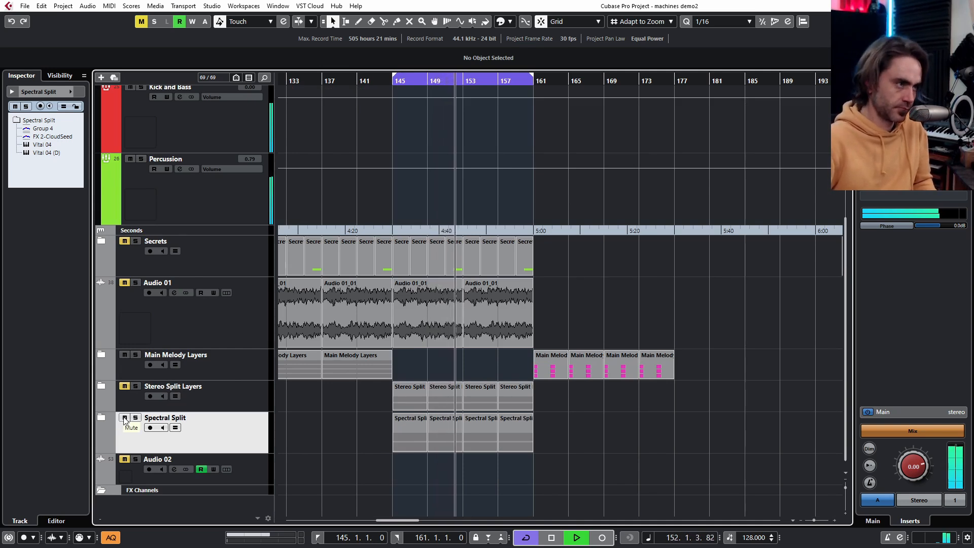
click(125, 386)
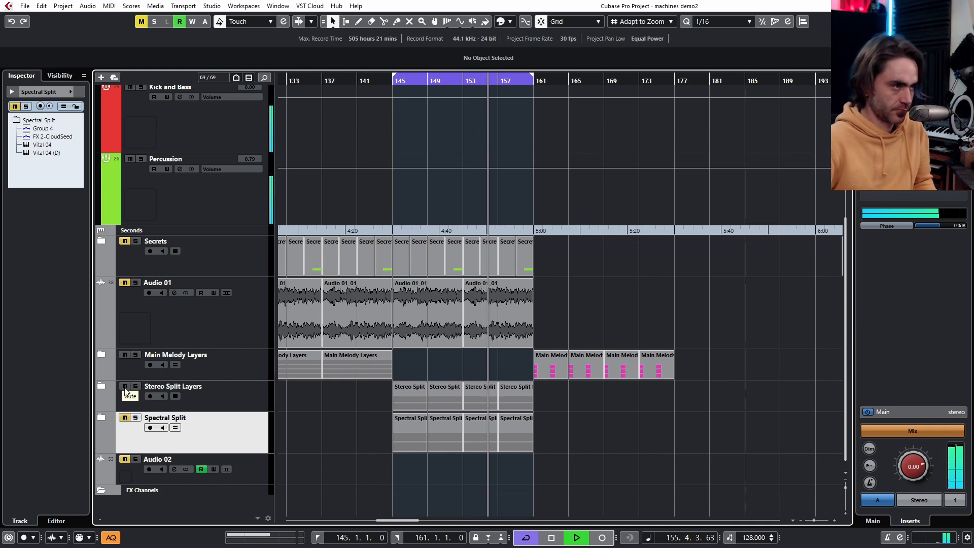
click(125, 388)
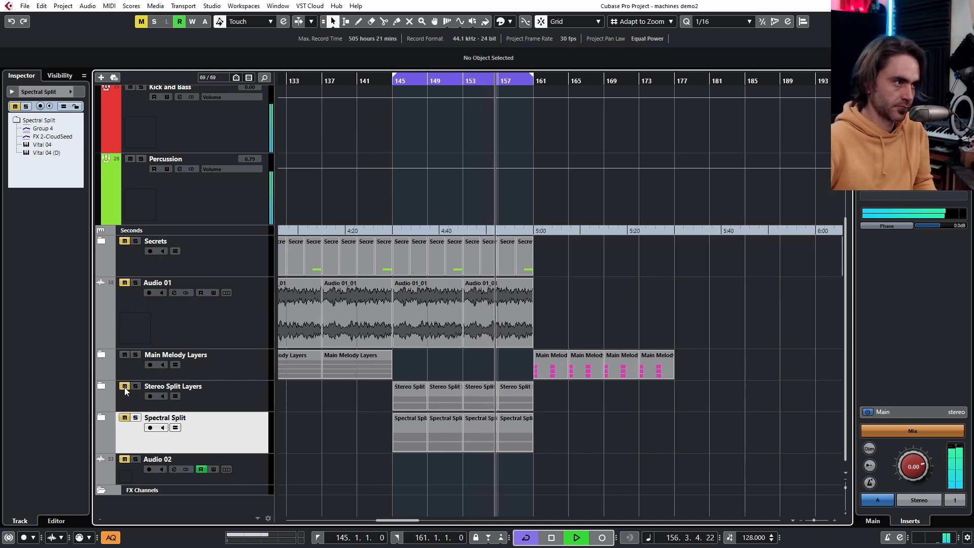
click(124, 418)
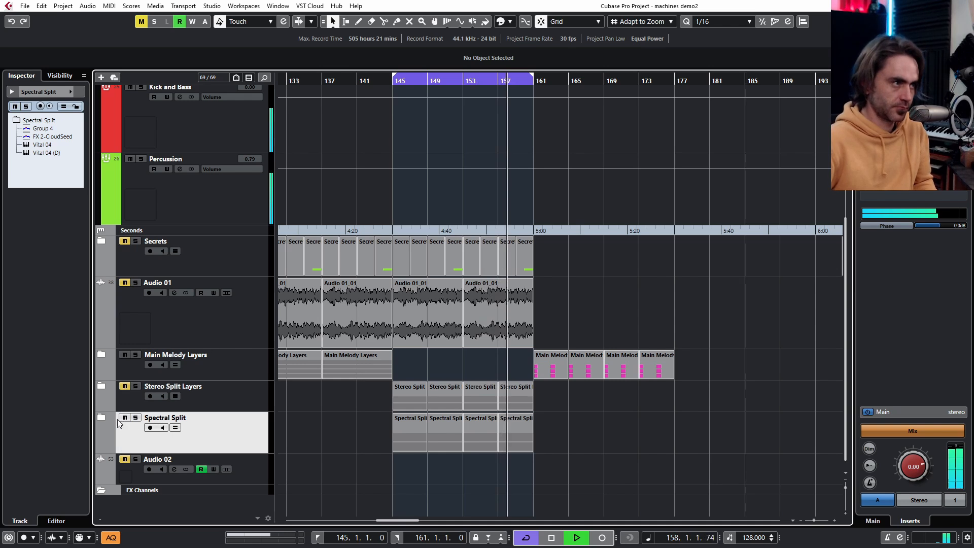
Step: Set Group 4's volume to about -1.28 dB inside the Spectral Split folder, leaving the folder collapsed
click(102, 418)
scroll(249, 462, down, 3)
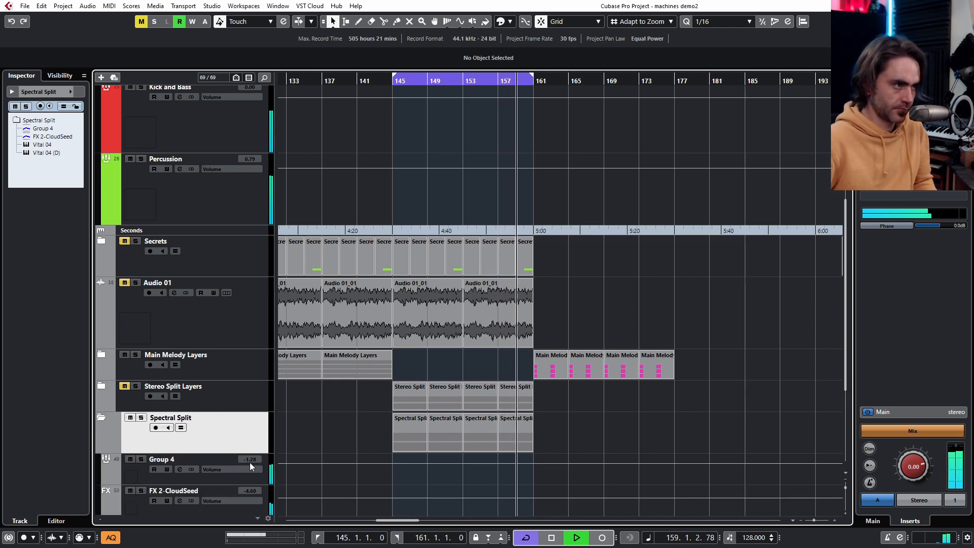
click(101, 418)
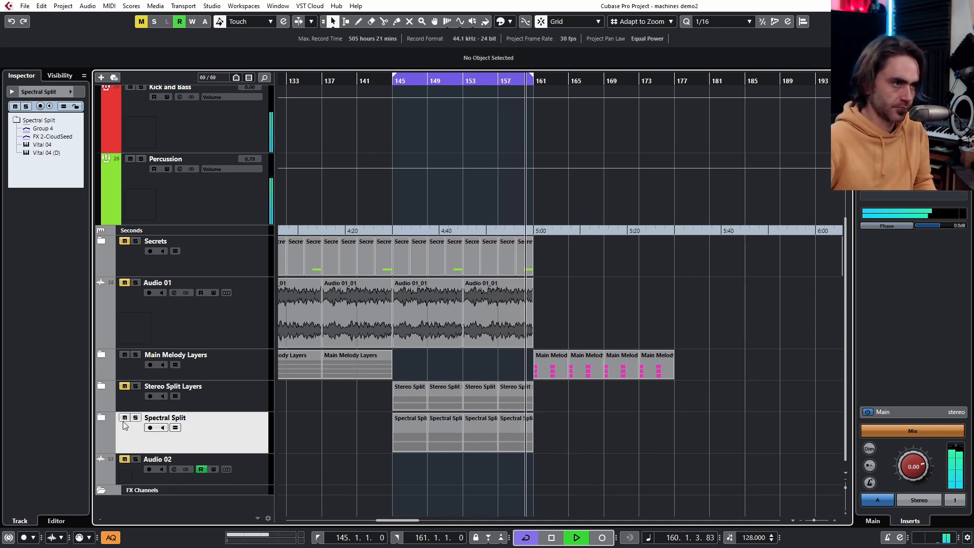